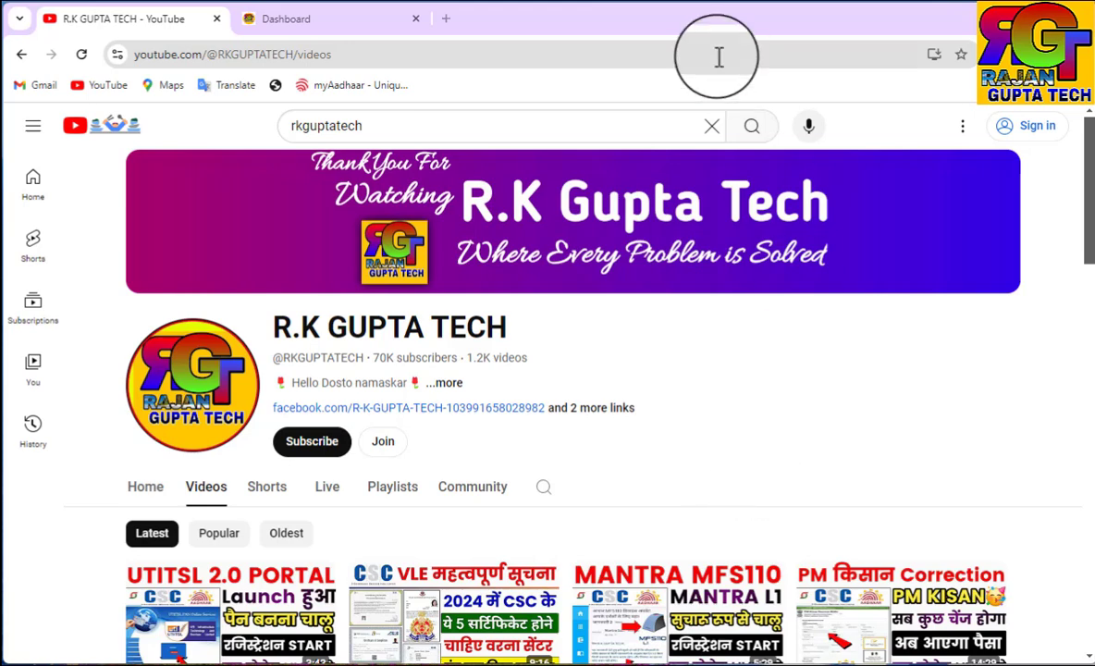
Switch to the retailer dashboard and open Apply PAN Card under the UTI 2.0 sidebar section
click(277, 18)
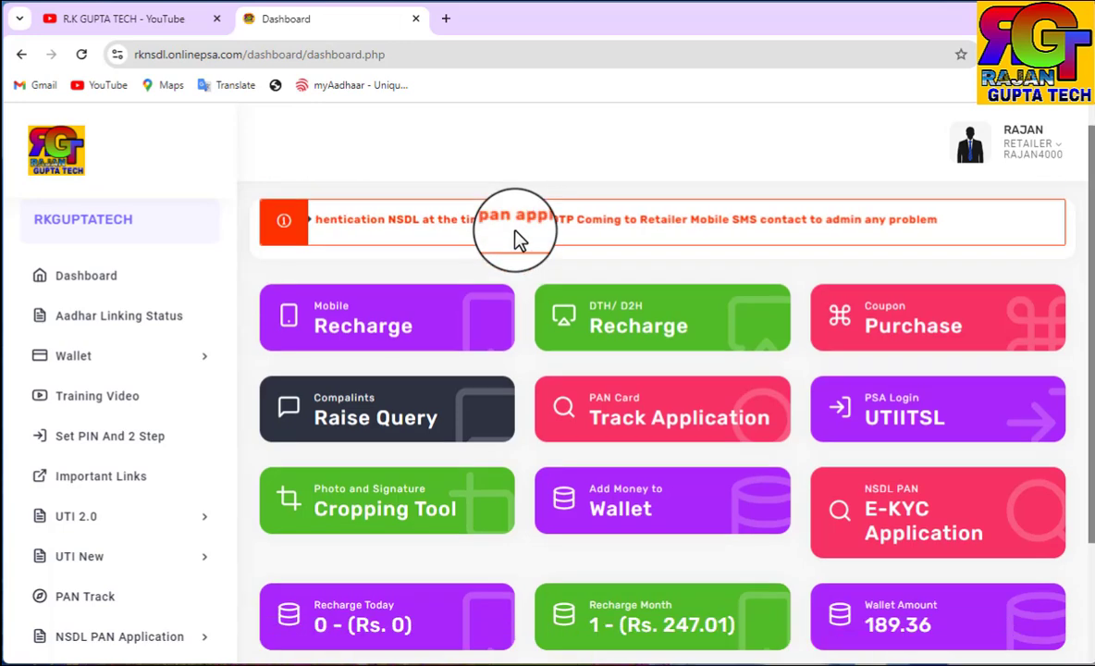
scroll(513, 240, down, 2)
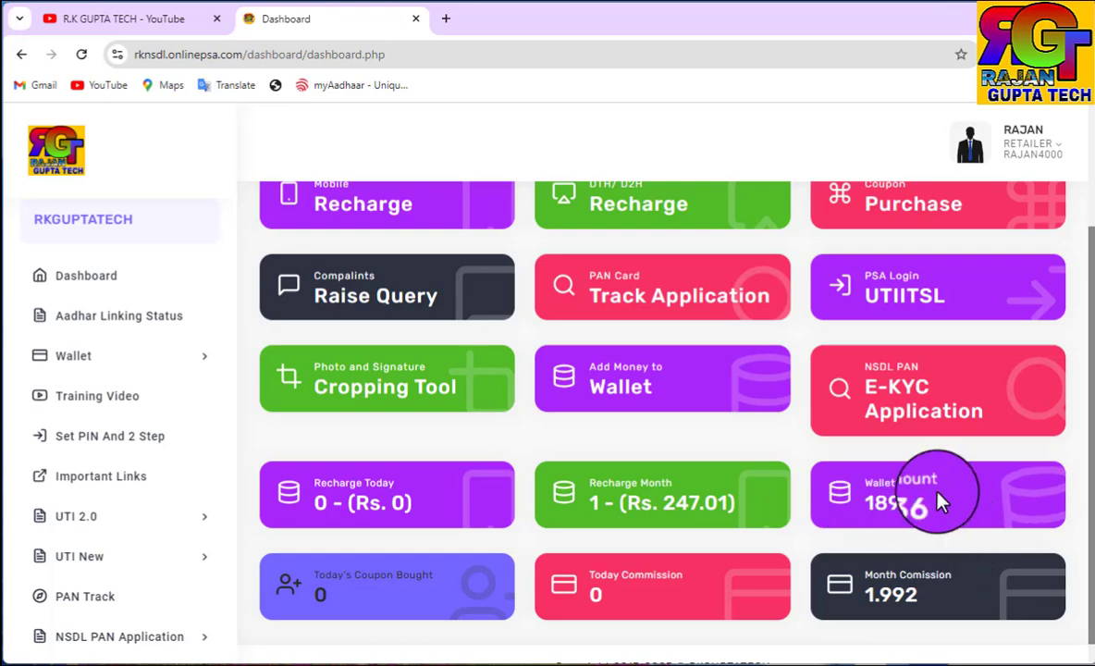
click(182, 356)
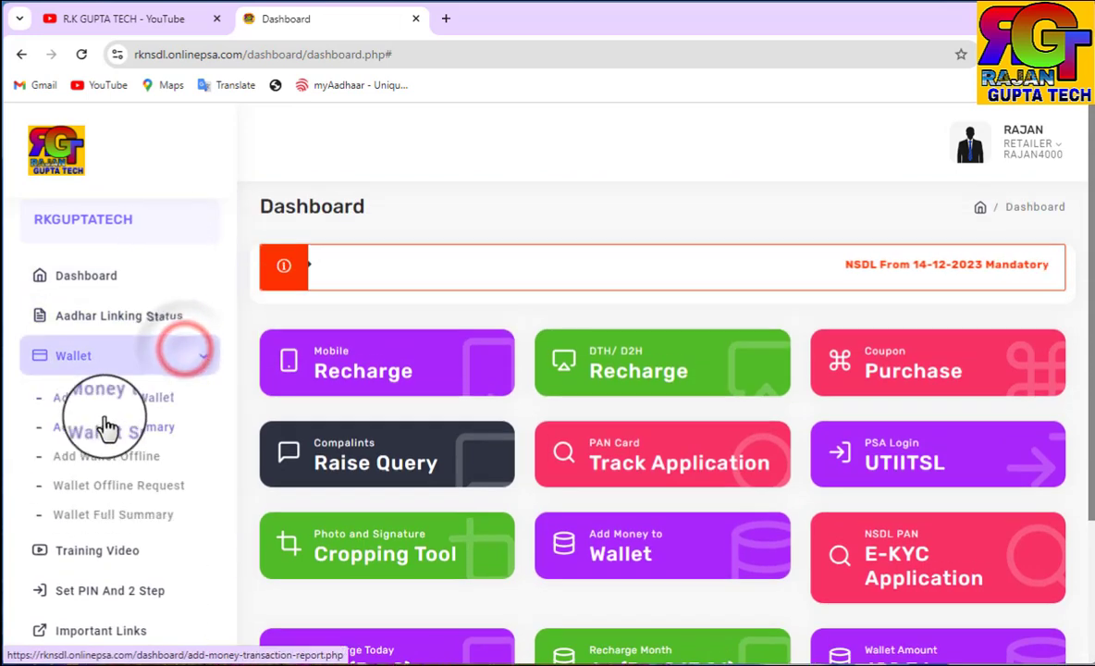
click(413, 222)
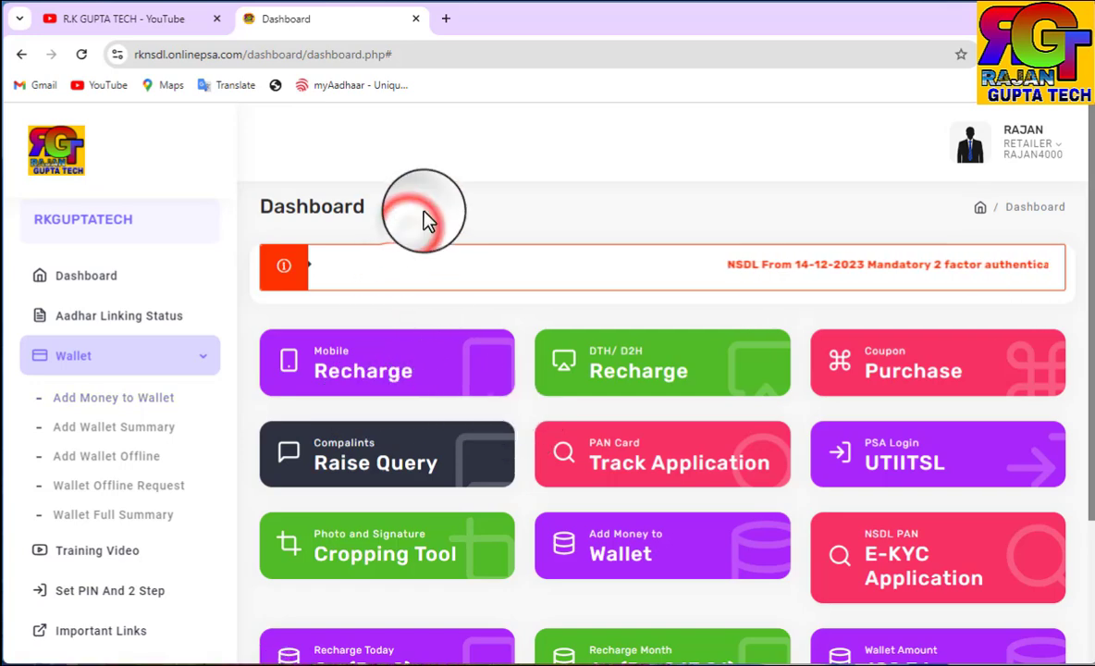
scroll(1013, 619, down, 2)
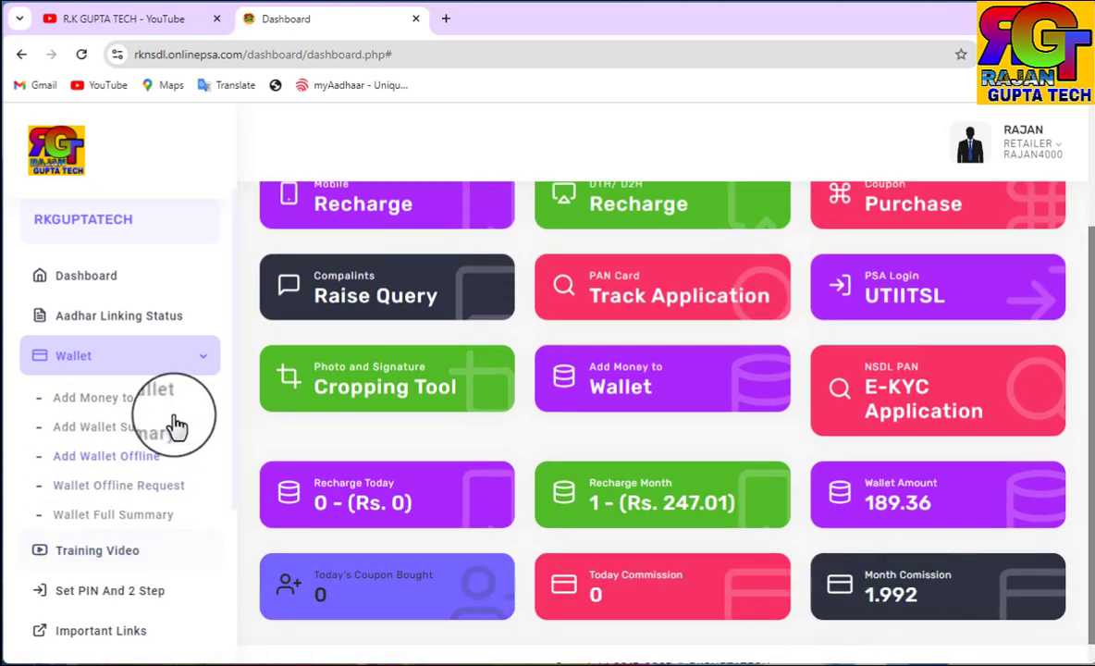
click(189, 348)
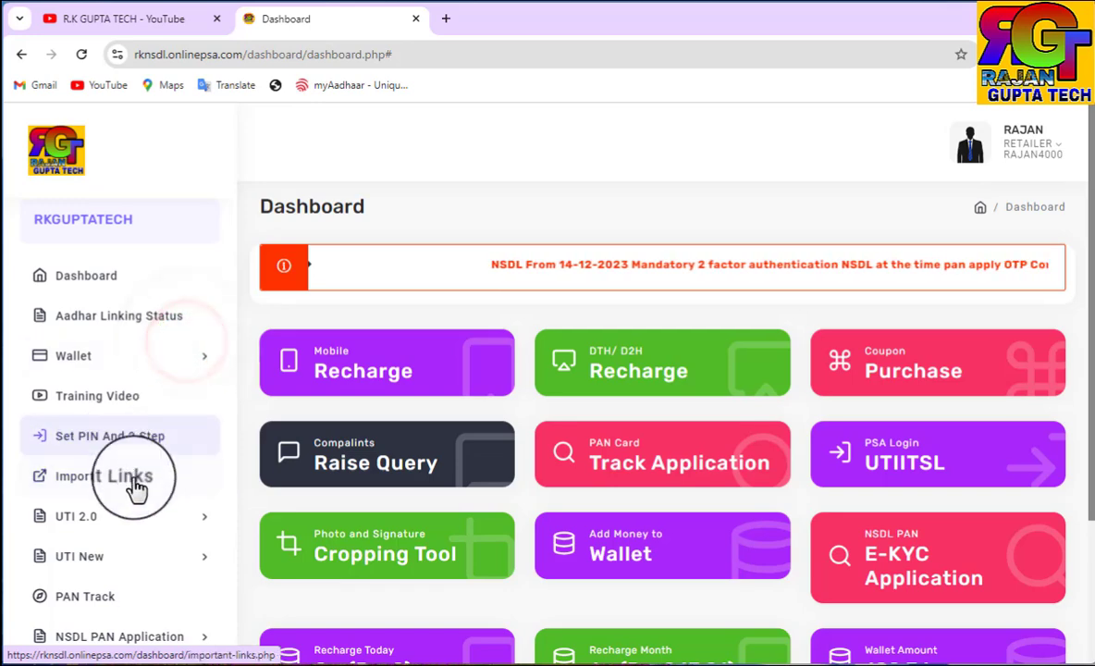
click(129, 527)
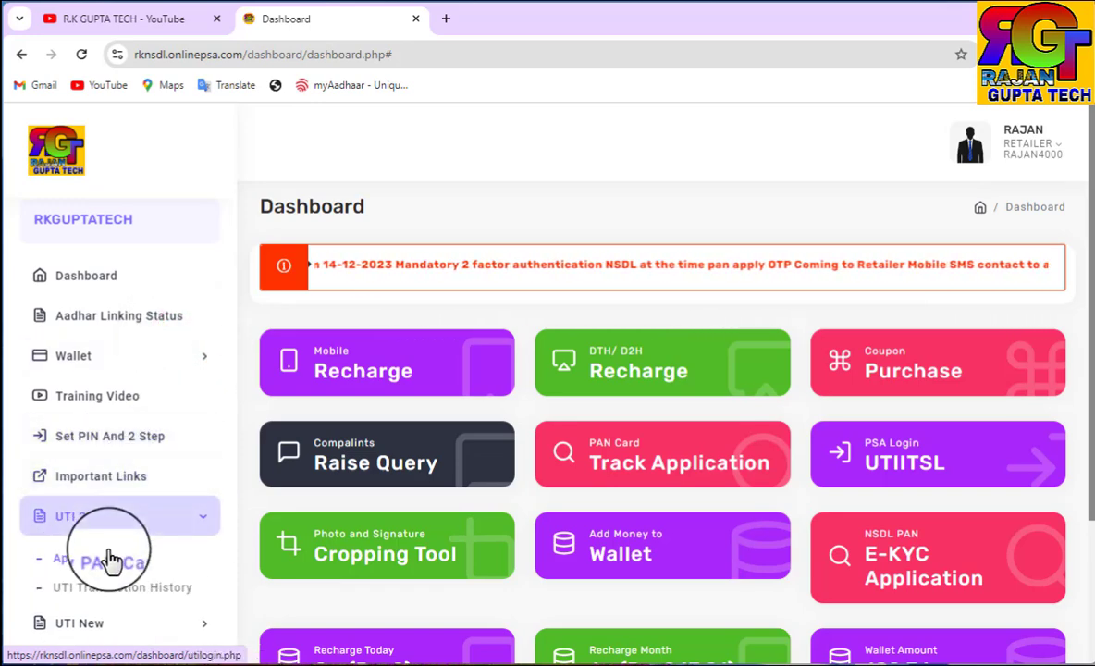
click(109, 561)
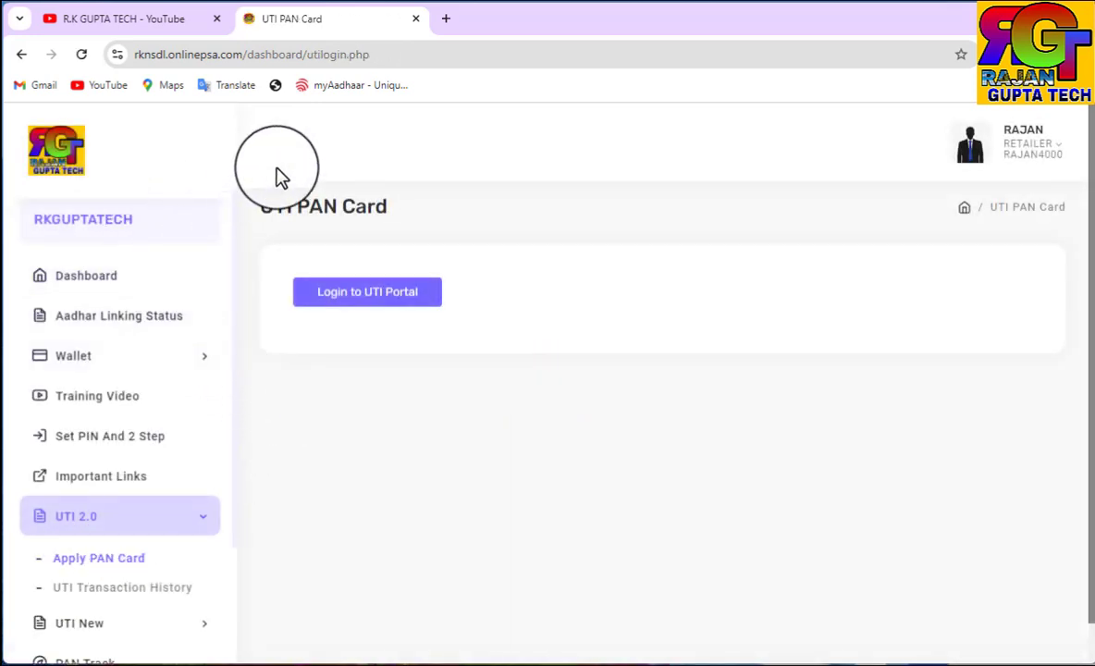
Log in to the UTI portal from the UTI PAN Card page so a login OTP is sent
click(370, 305)
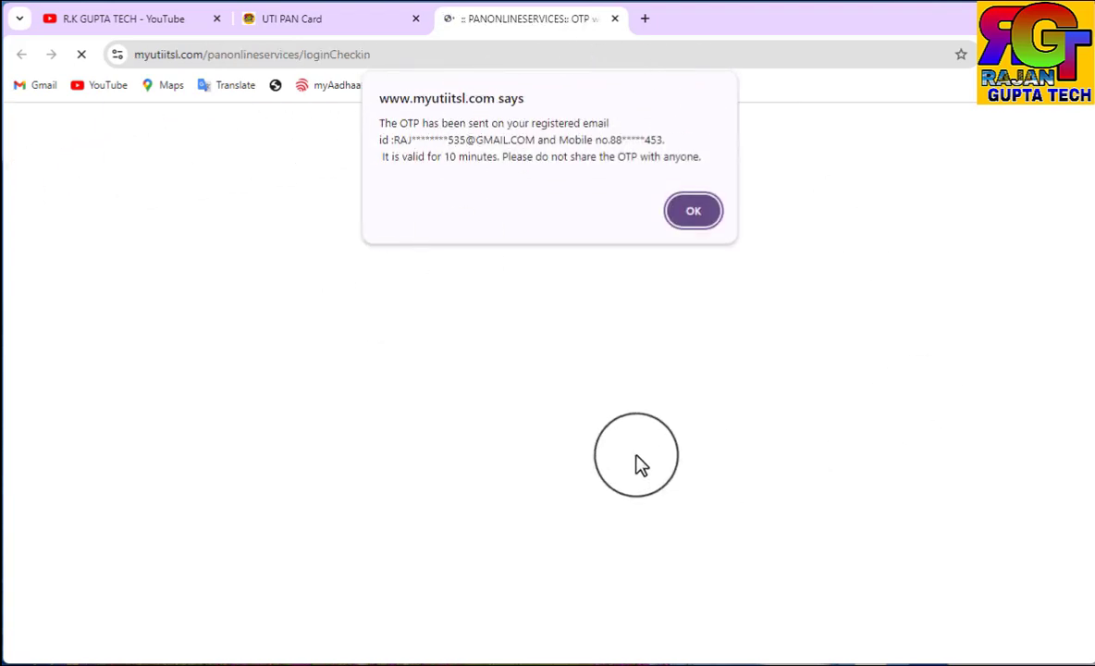
Dismiss the OTP-sent notice, then enter and submit the login verification code
click(692, 220)
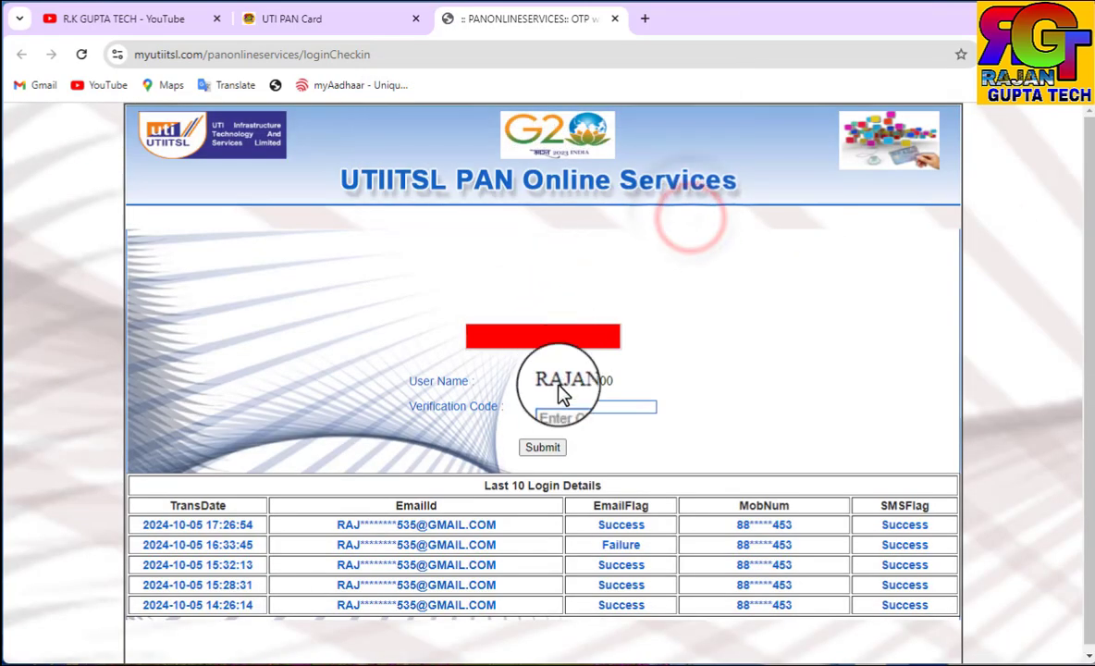
click(566, 406)
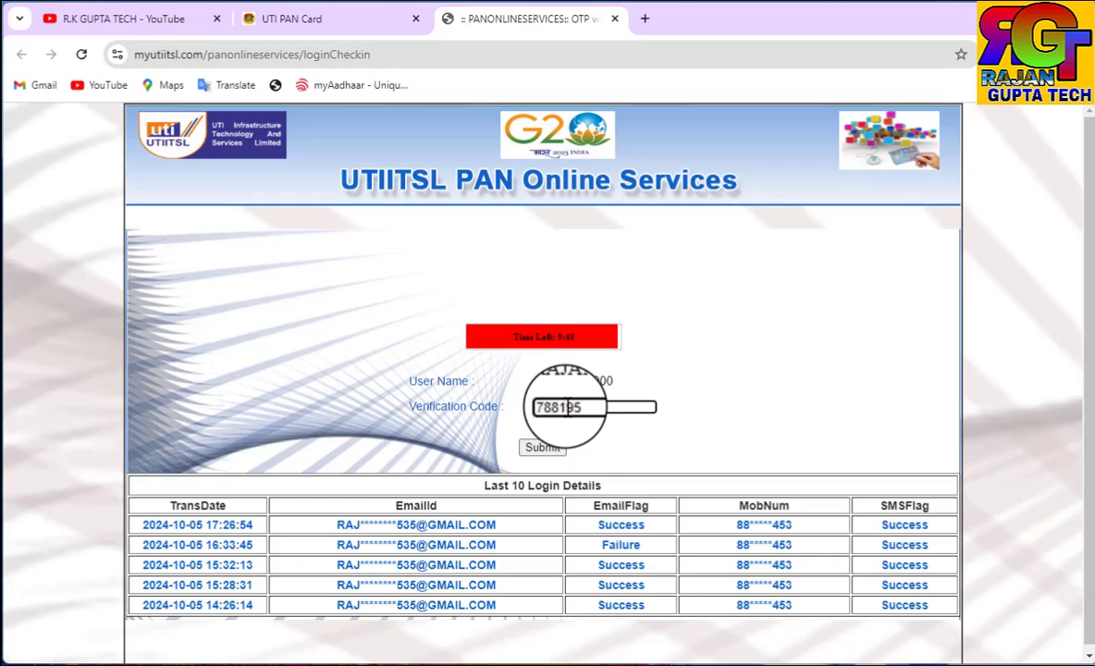
click(542, 448)
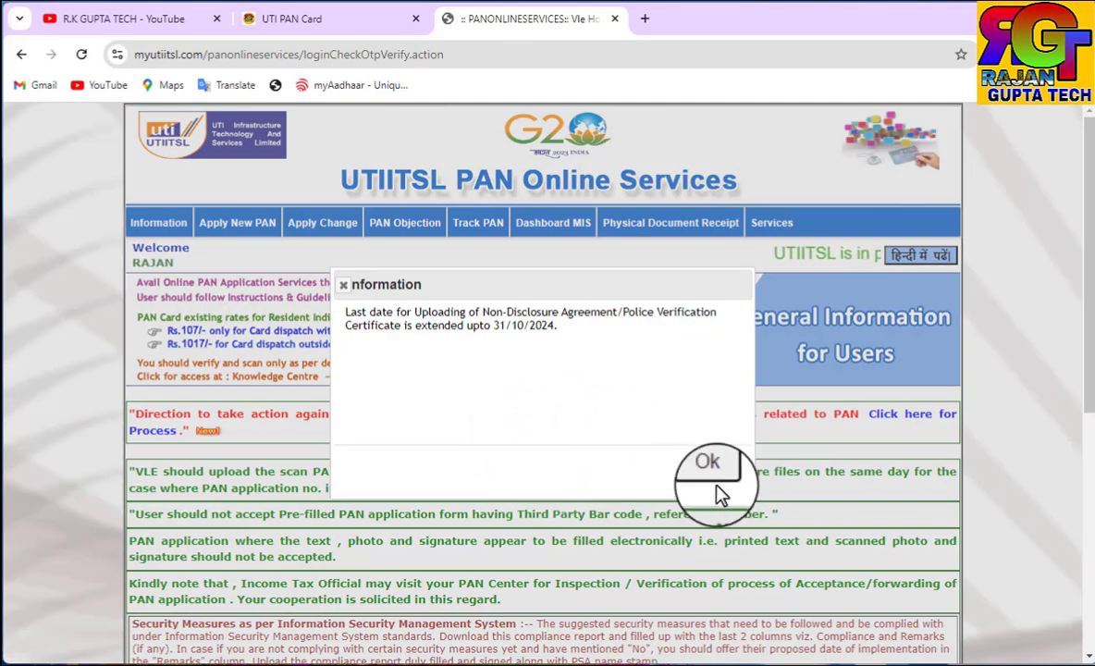
Close the NDA/police verification upload deadline notice and reveal the Apply Change menu
click(710, 474)
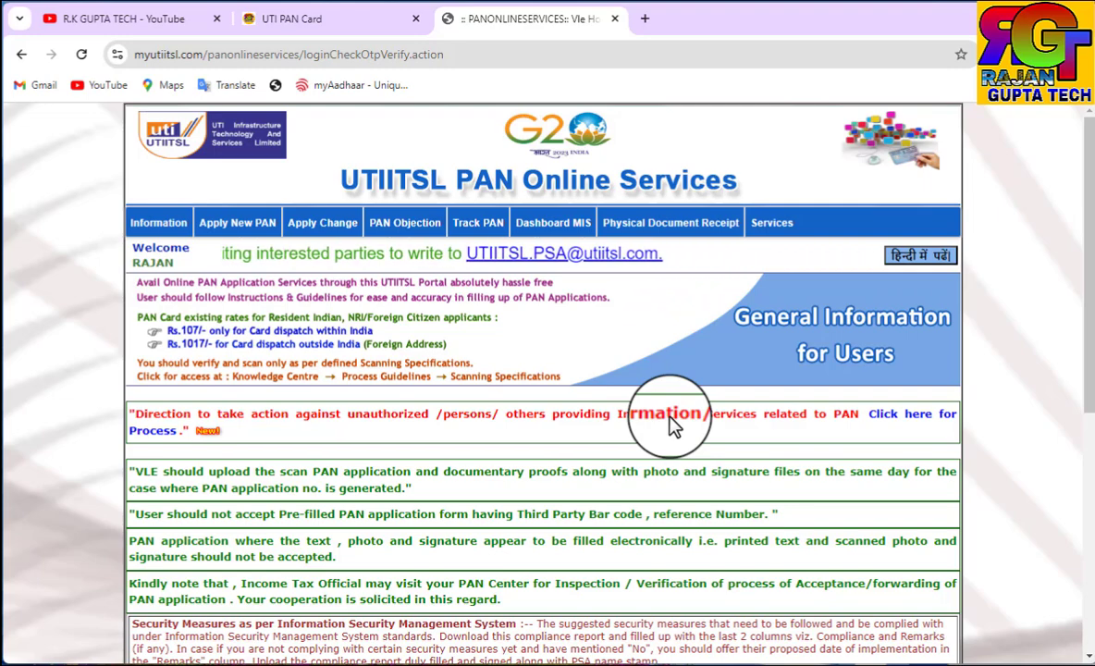
mouse_move(291, 225)
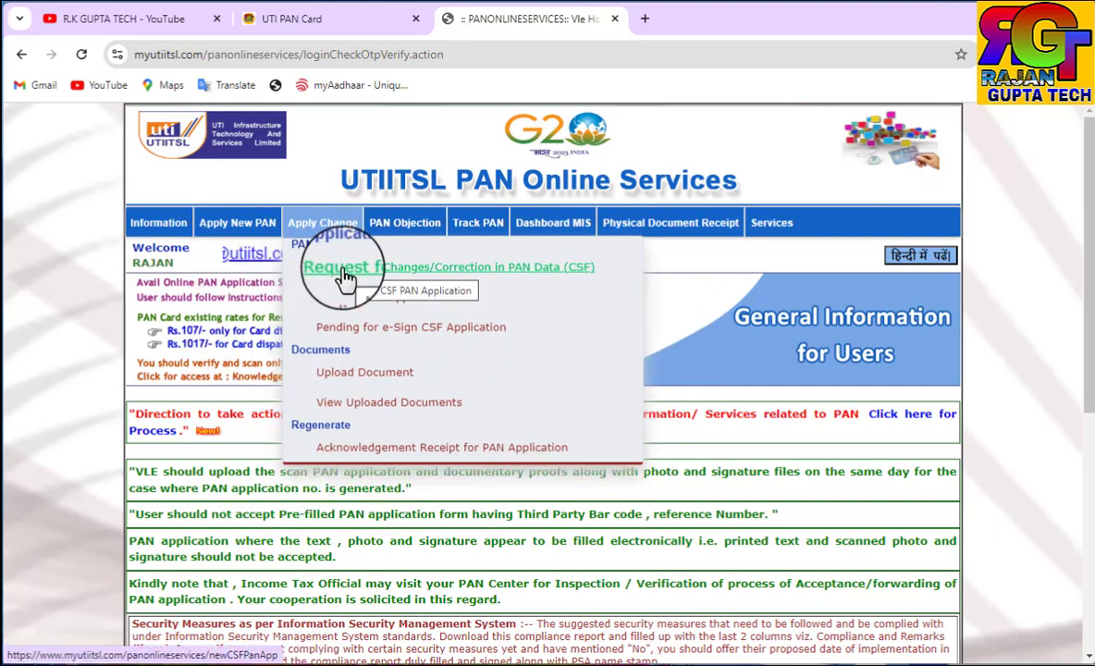
Choose Request for Changes/Correction in PAN Data (CSF) under Apply Change
click(345, 275)
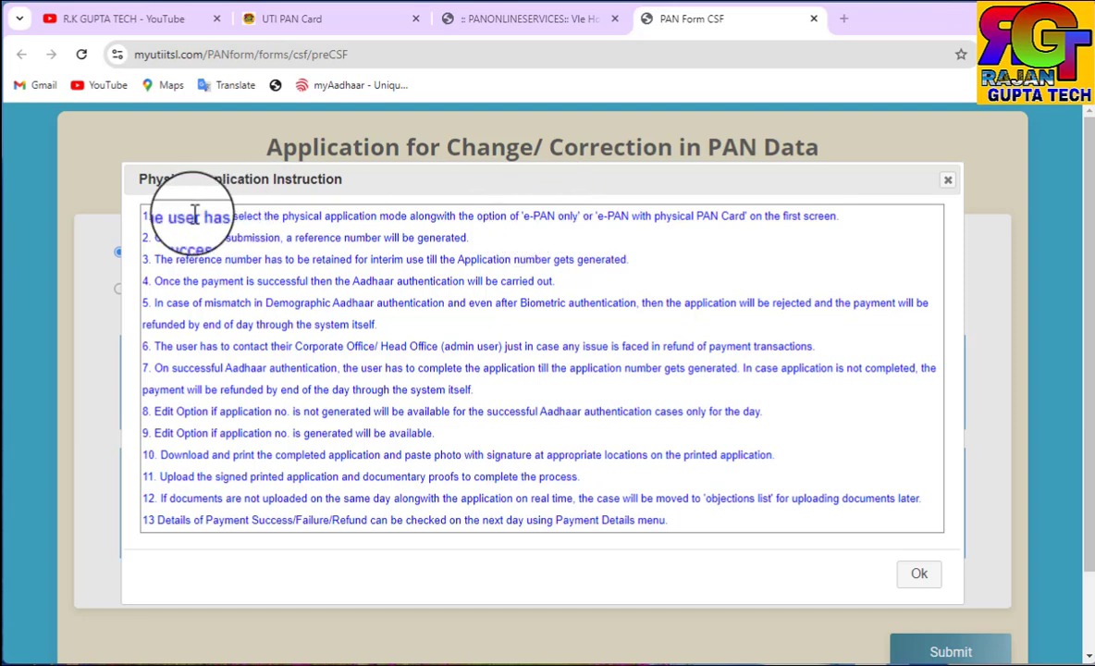
Choose Digital Mode, enter the applicant's PAN, and select Both physical PAN Card and e-PAN
click(918, 574)
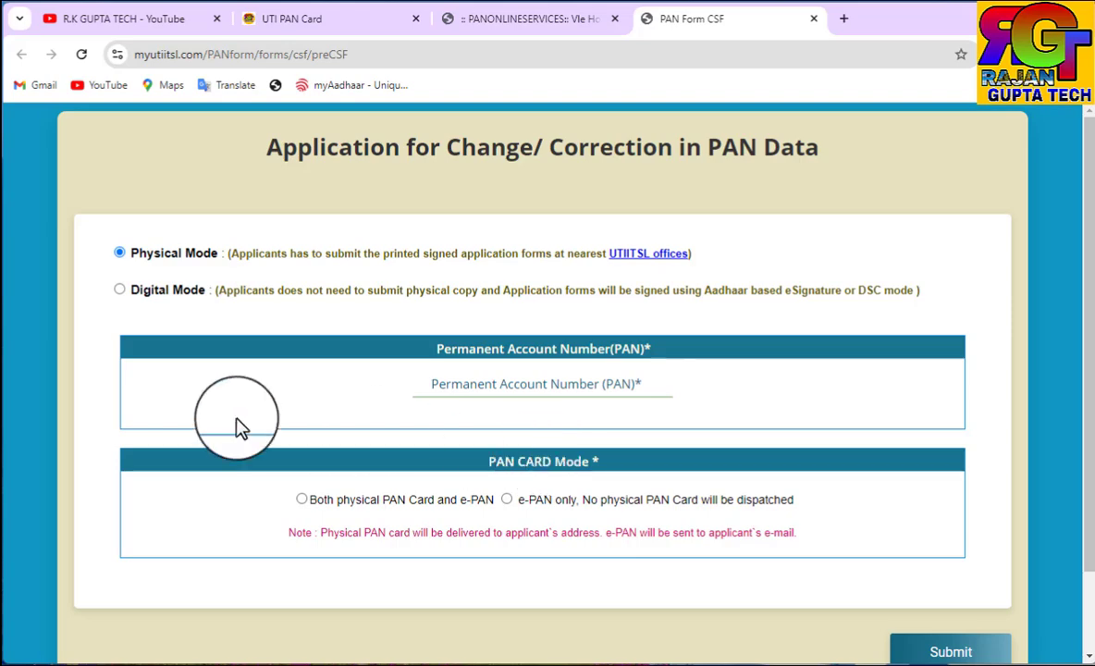
click(117, 289)
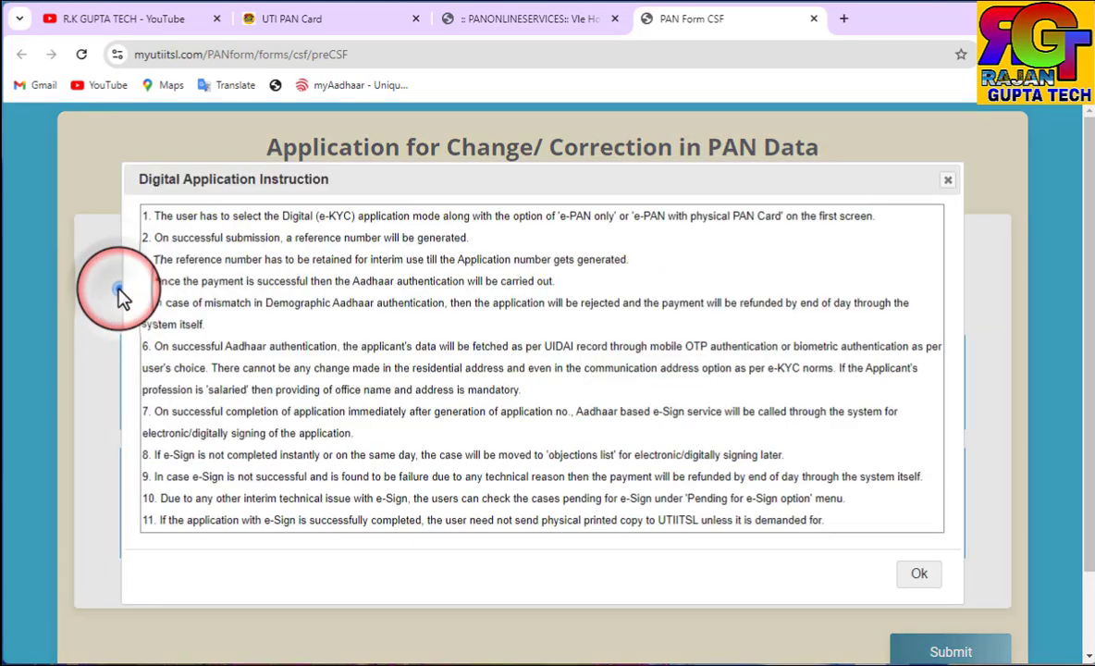
click(918, 573)
click(470, 401)
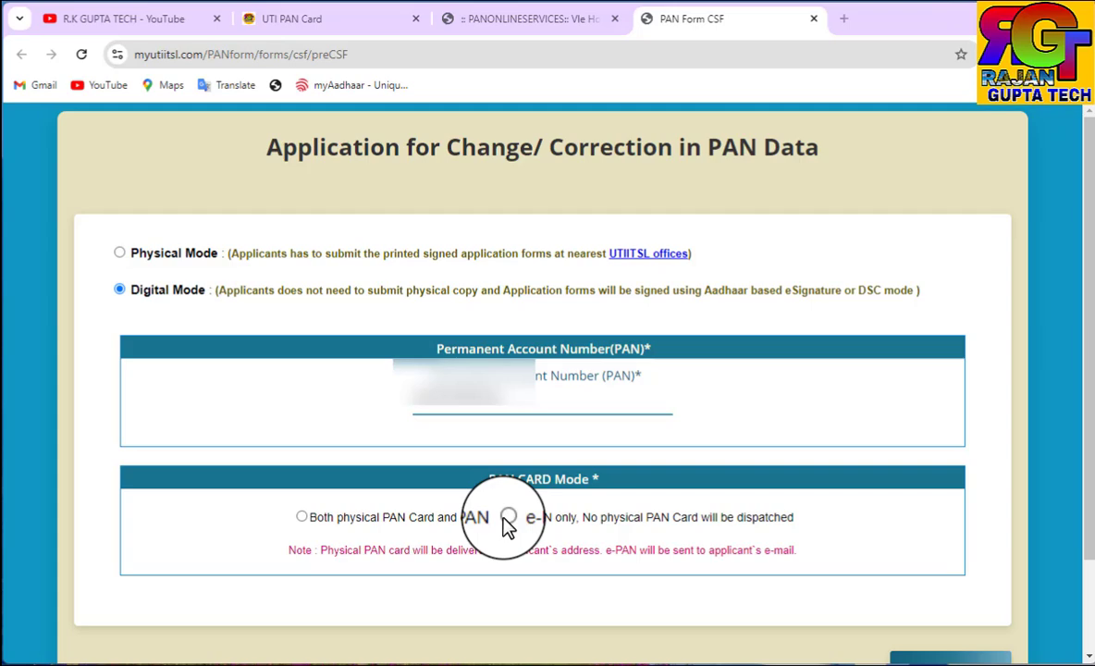
click(302, 517)
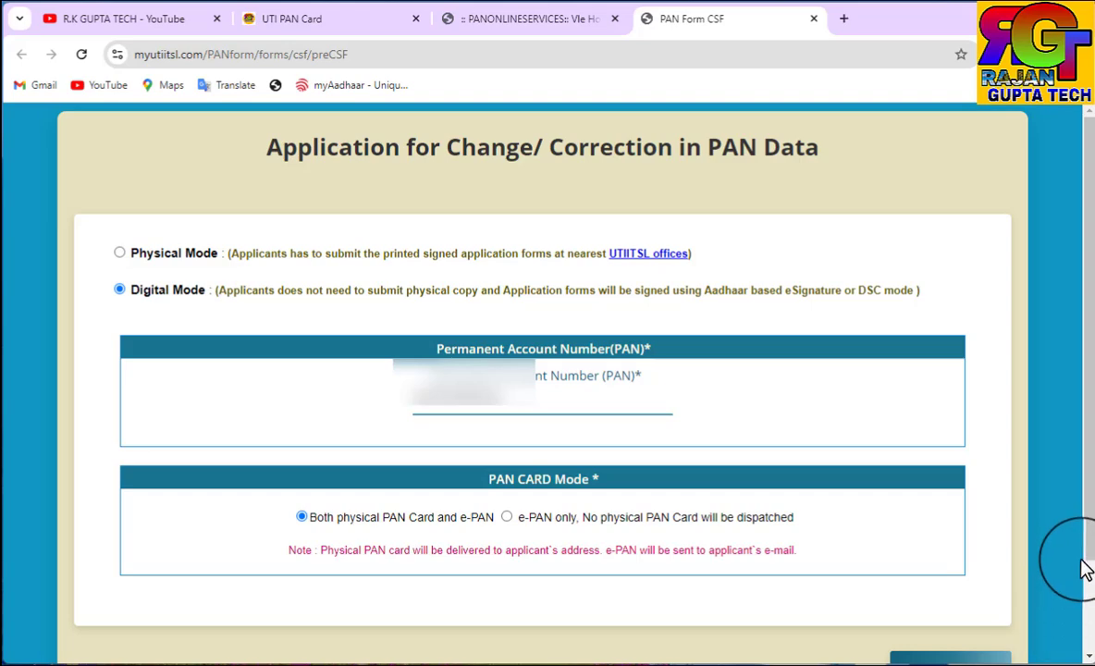
scroll(1085, 559, down, 1)
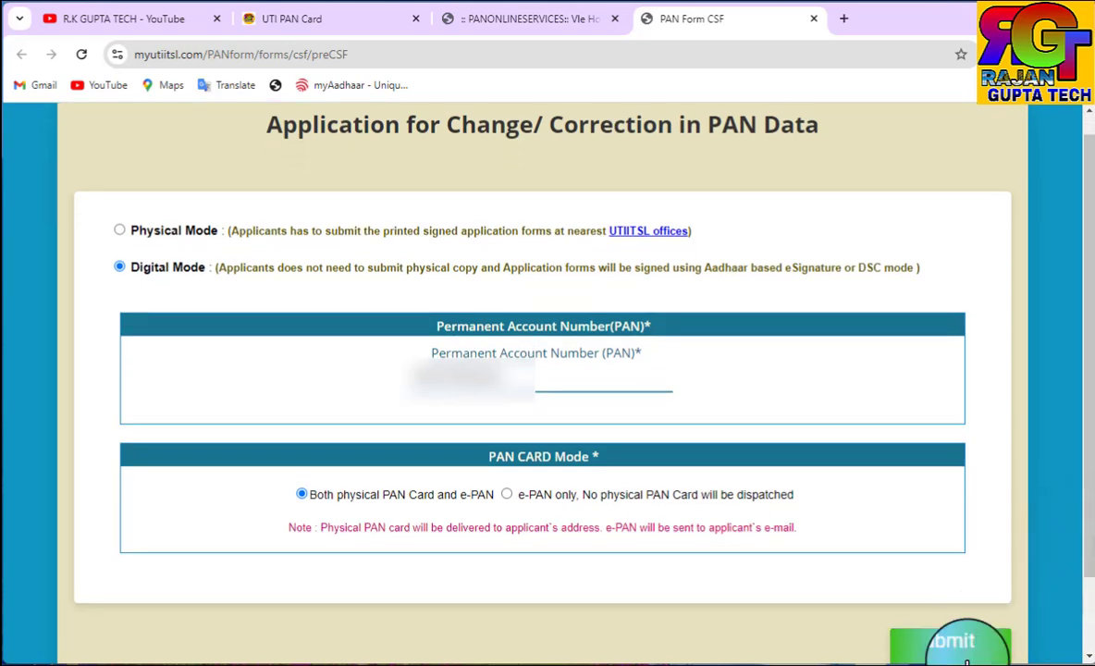
Submit the initial choices to generate the application's reference number
click(966, 658)
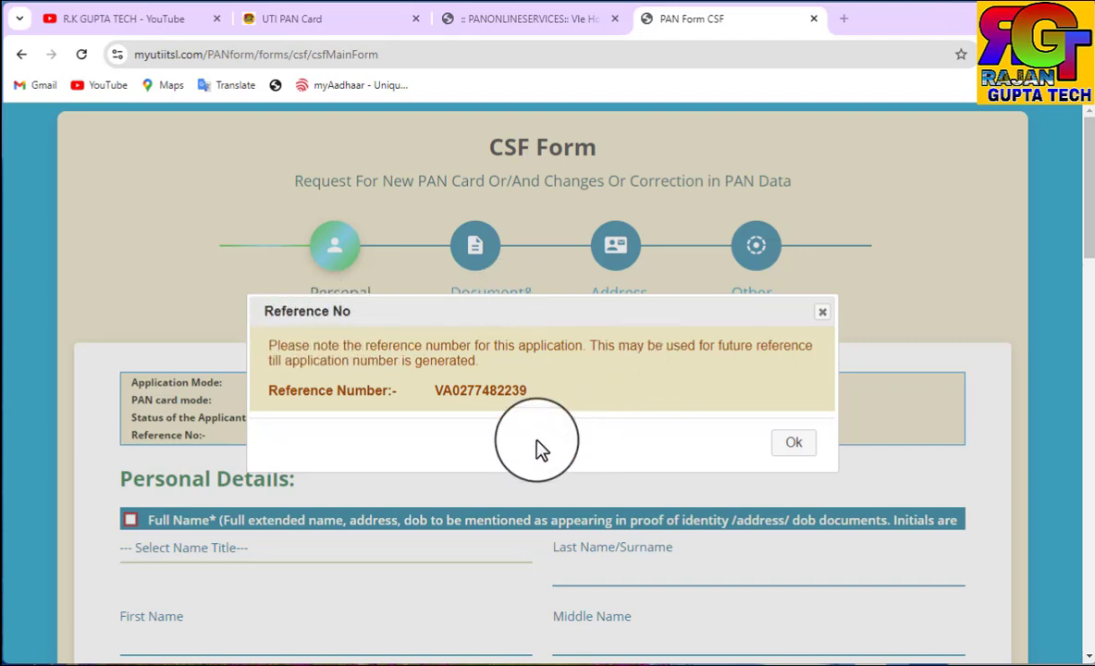
click(799, 448)
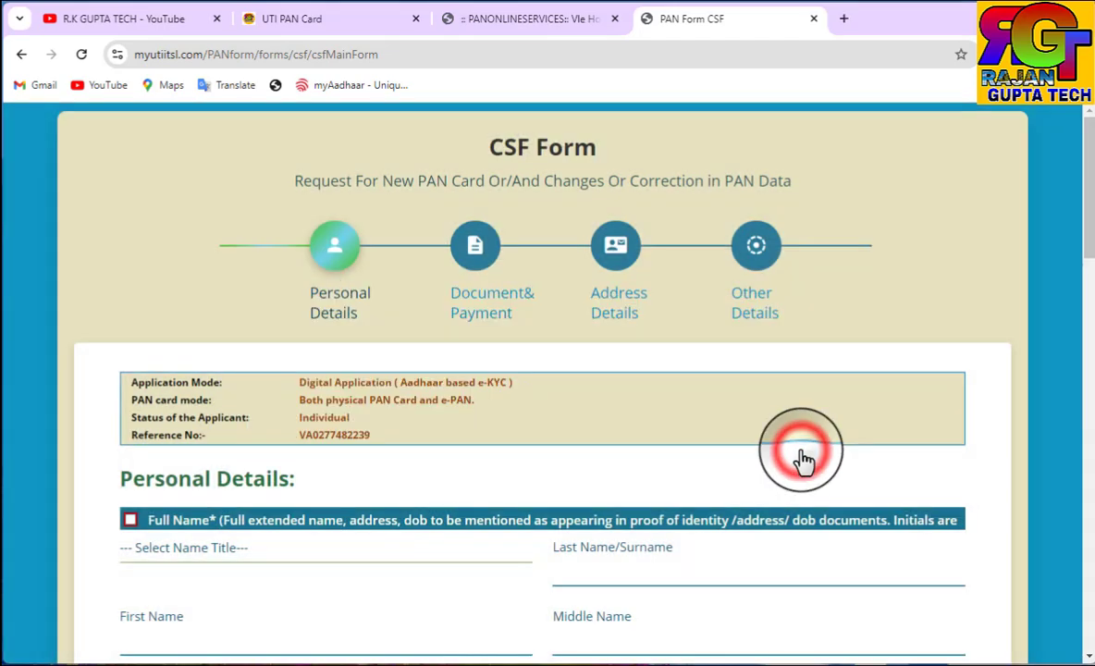
scroll(801, 454, down, 2)
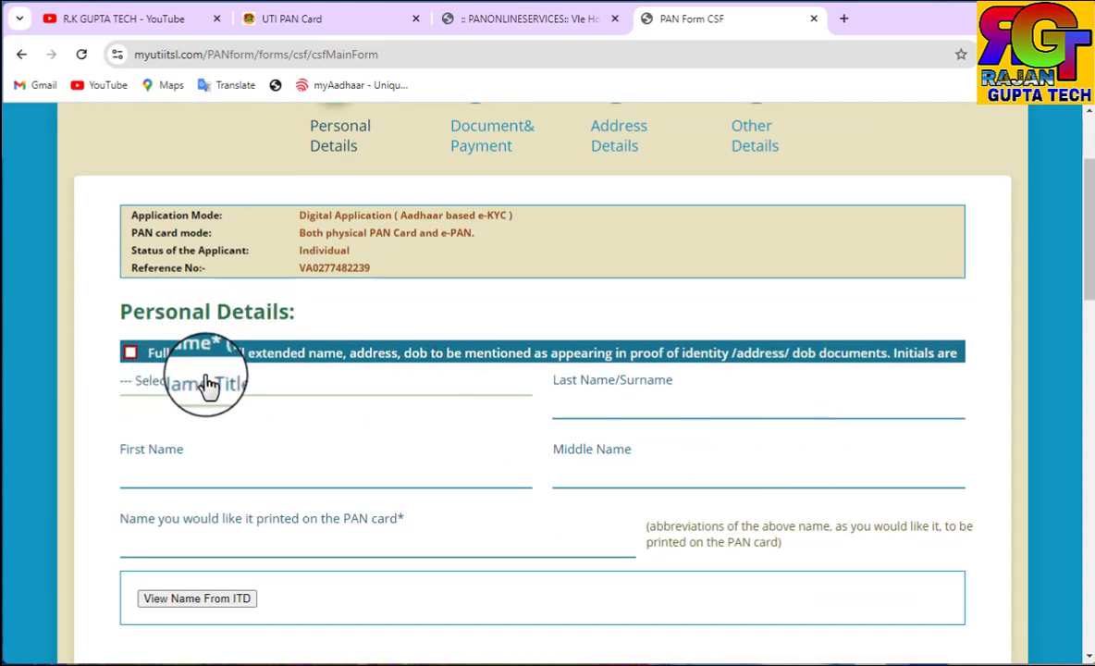
scroll(201, 392, down, 1)
scroll(204, 399, down, 10)
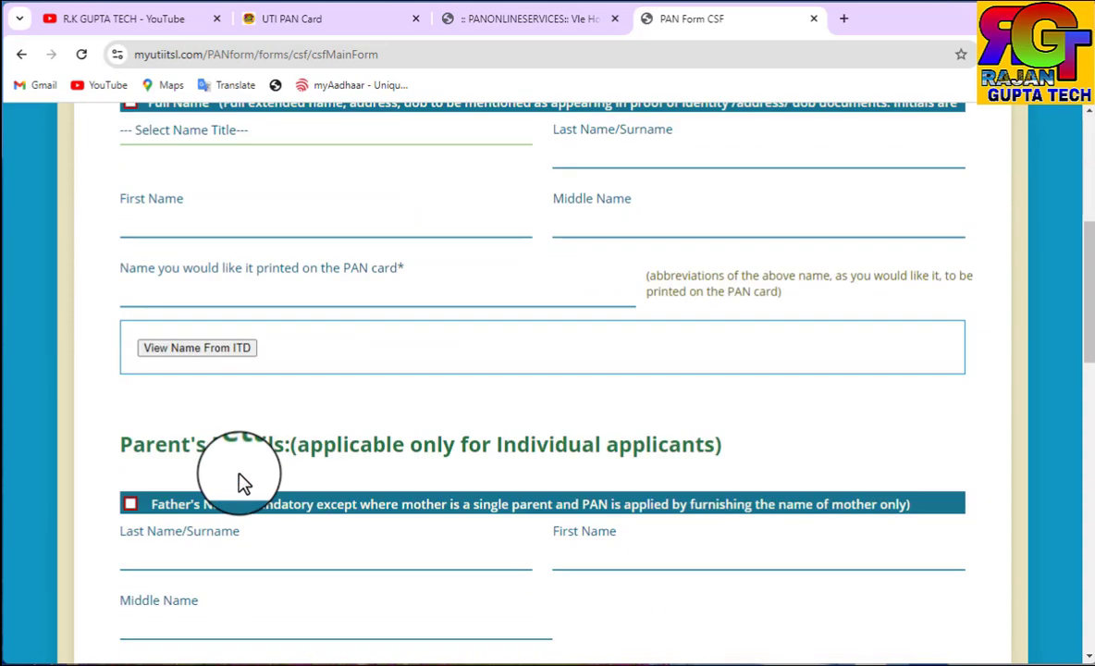
scroll(230, 508, down, 3)
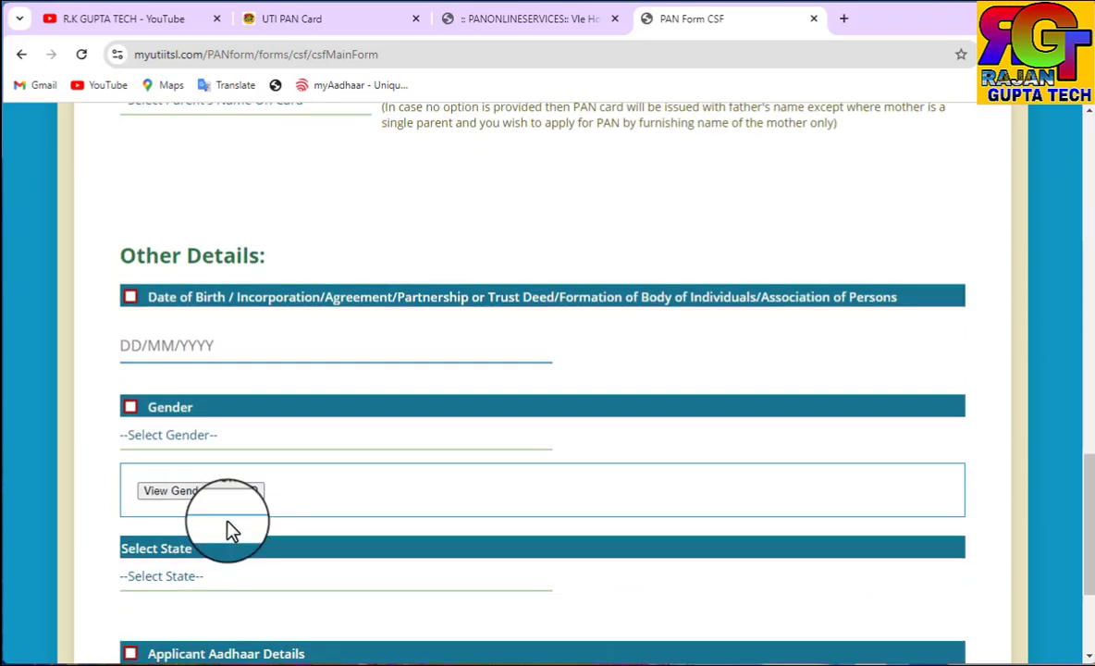
scroll(227, 525, up, 15)
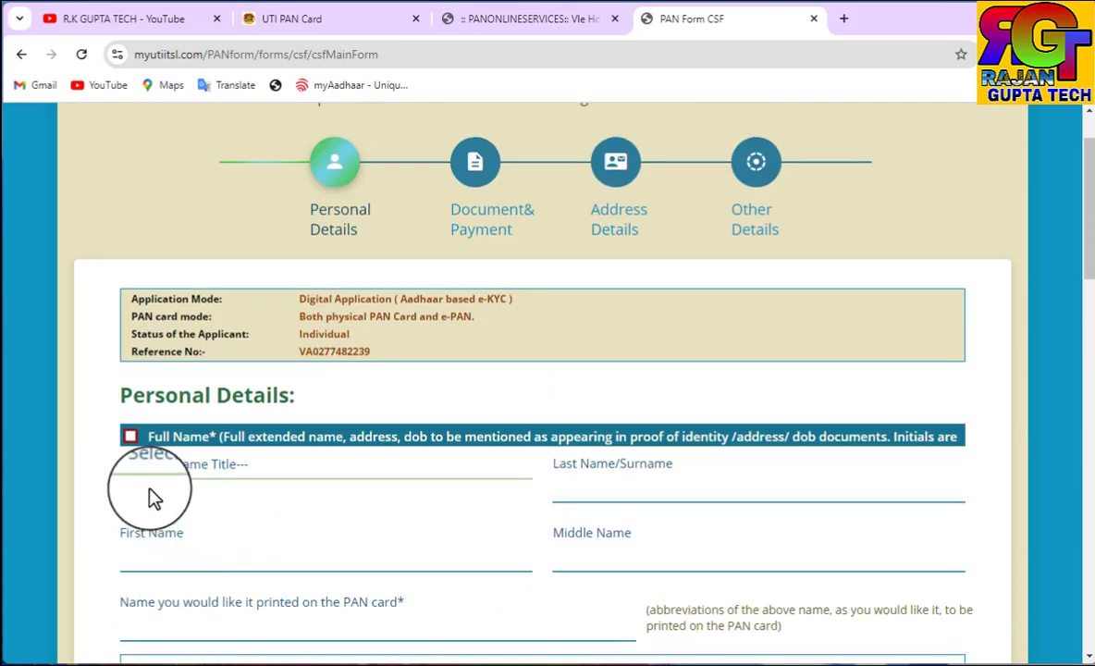
click(130, 436)
scroll(293, 465, down, 2)
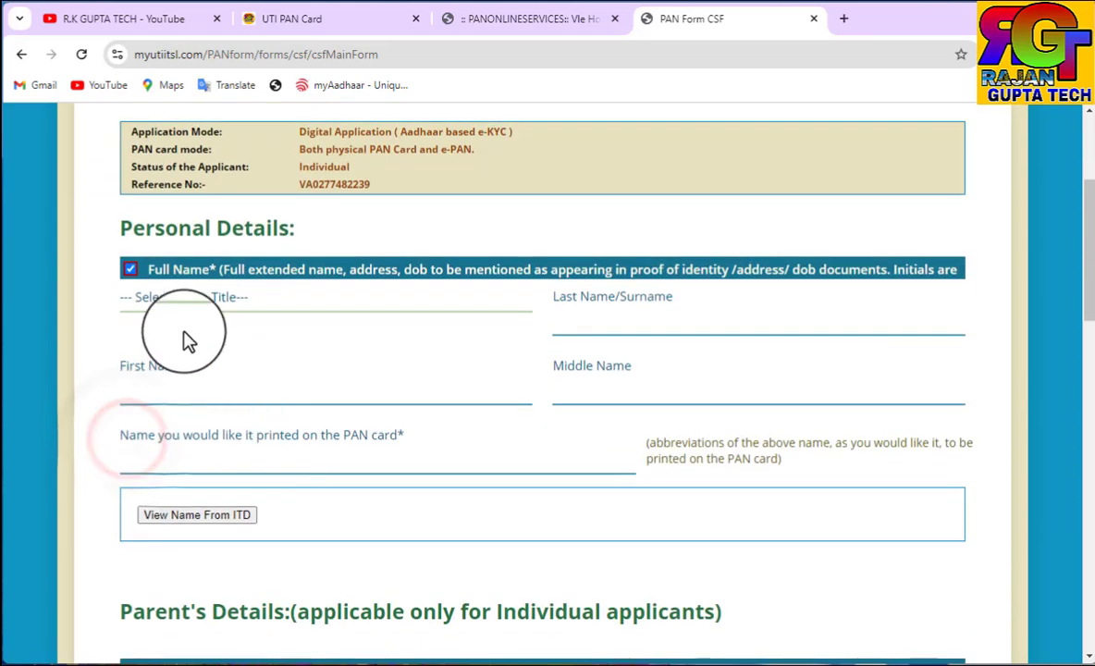
click(180, 296)
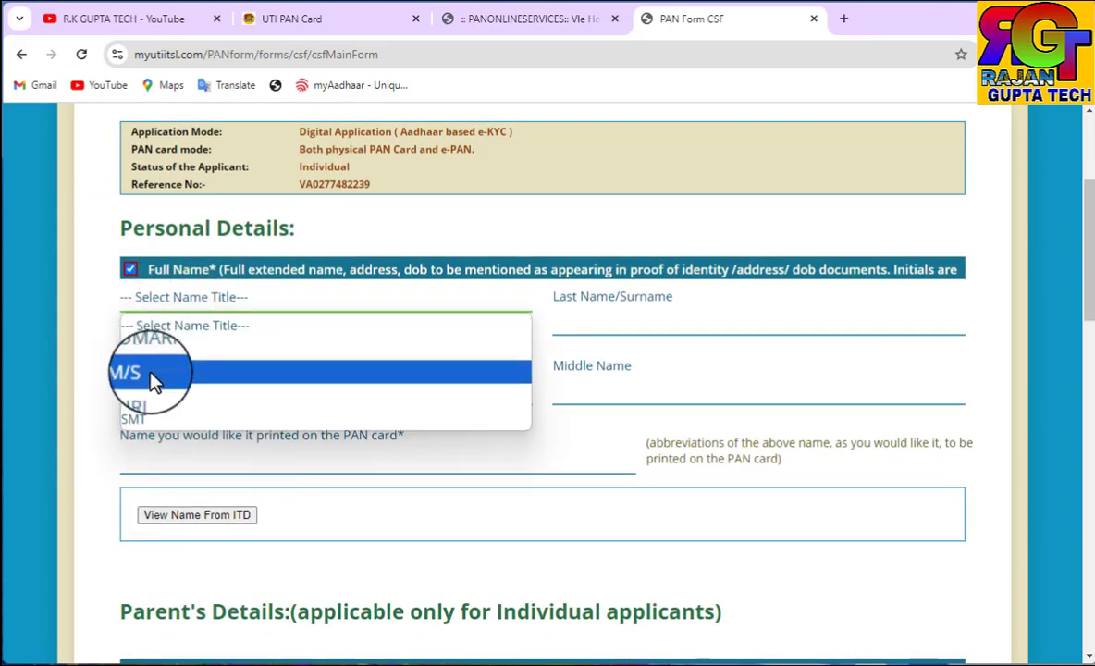
click(151, 395)
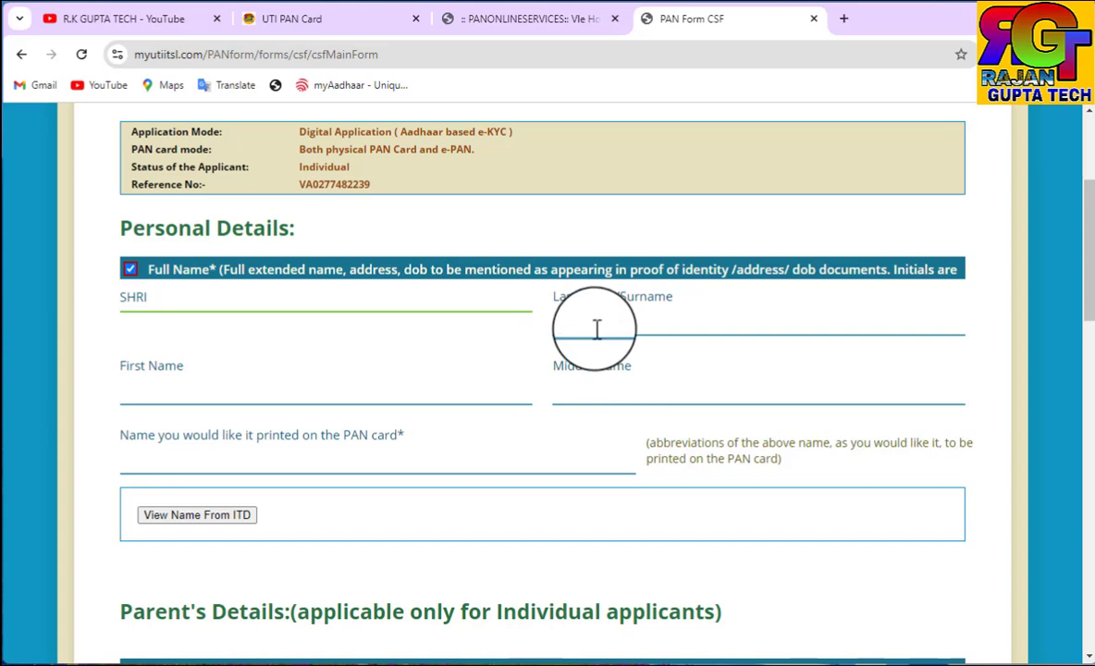
scroll(597, 329, down, 5)
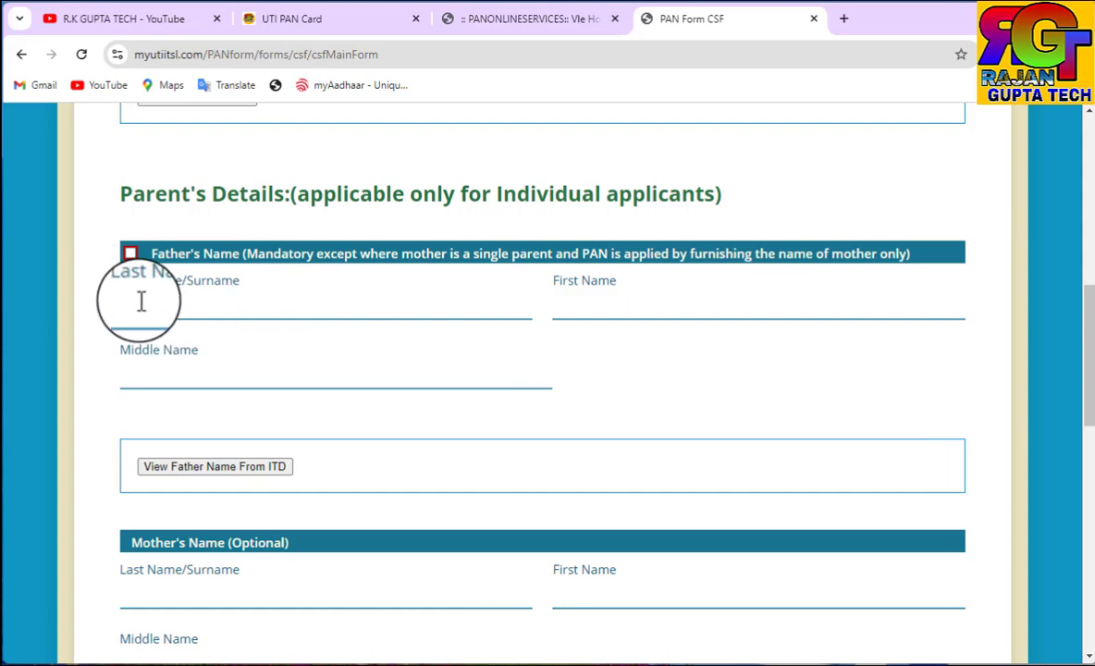
scroll(333, 277, up, 5)
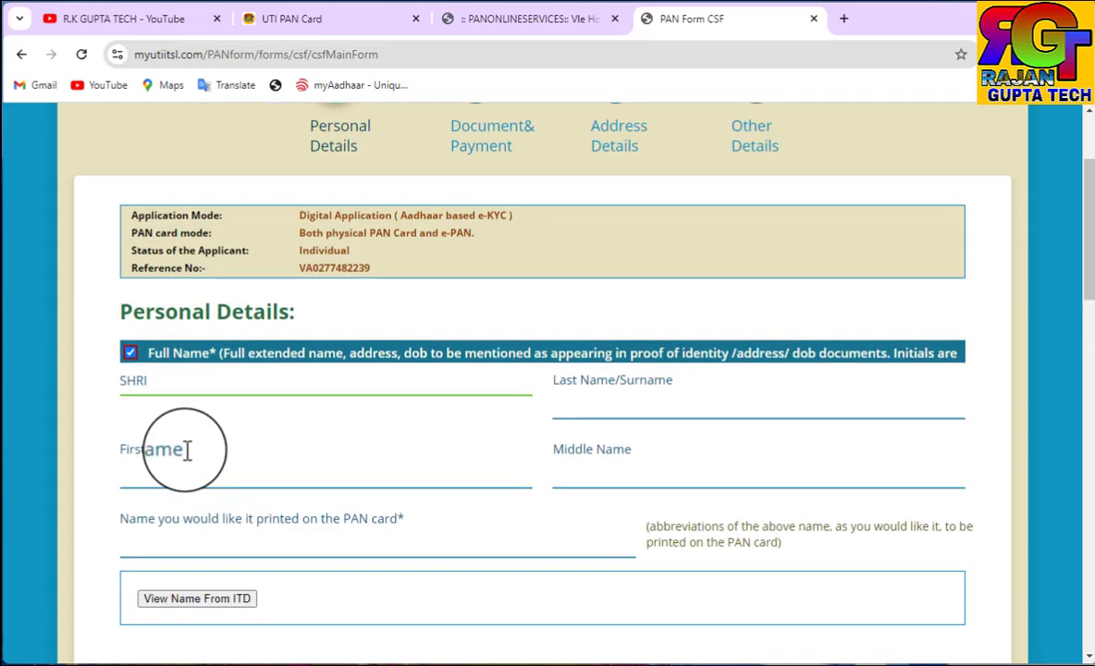
scroll(276, 411, down, 4)
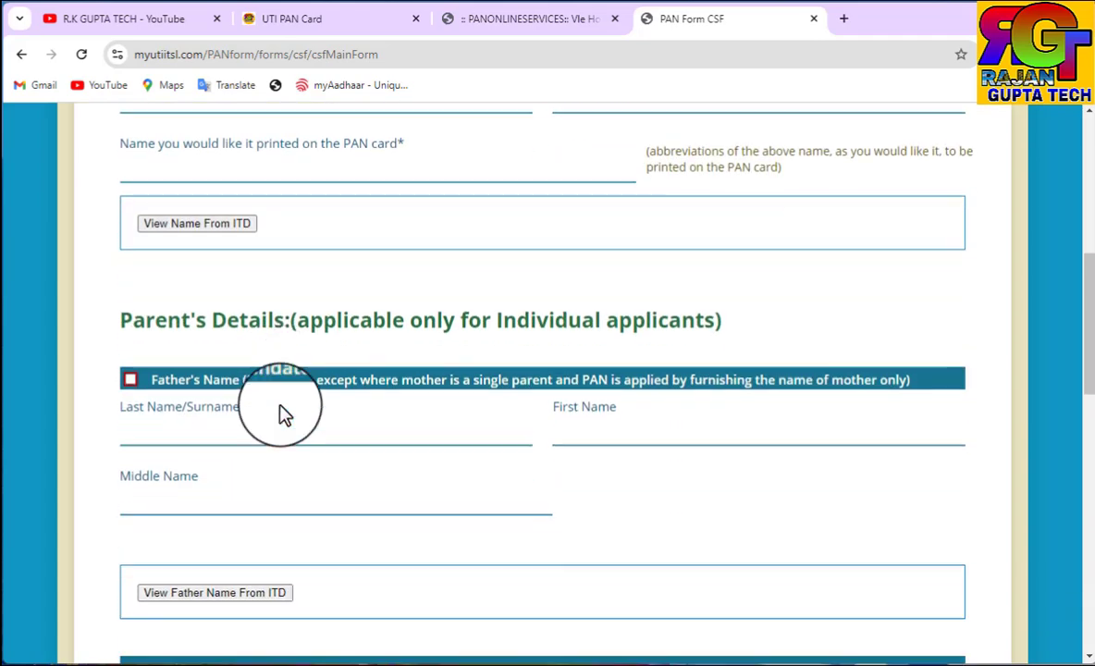
scroll(279, 407, down, 2)
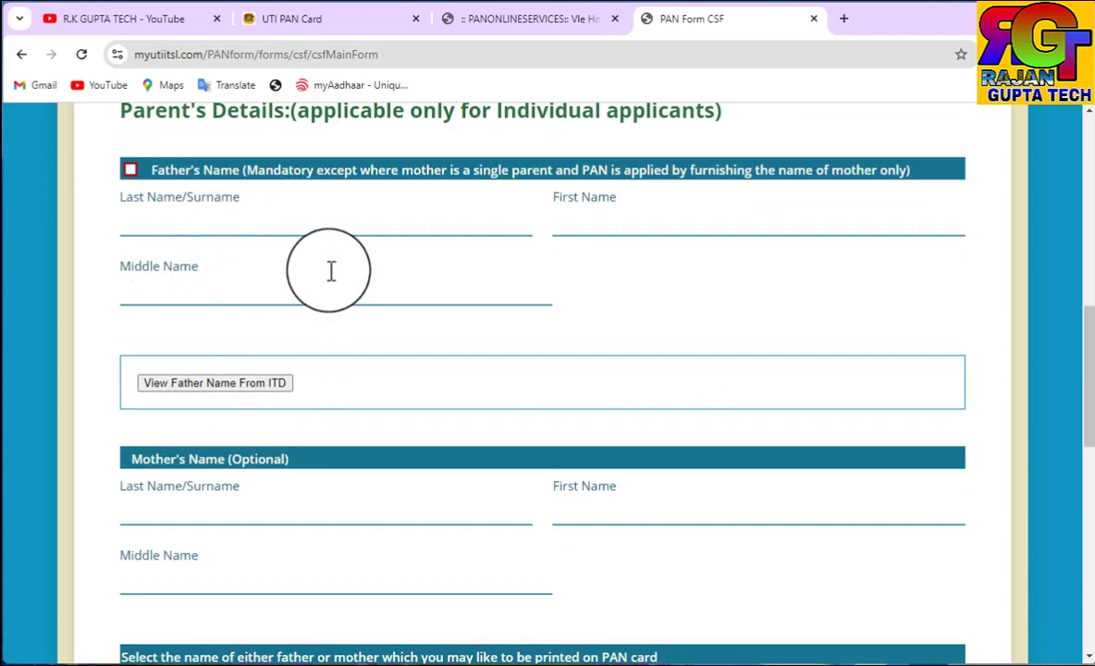
scroll(300, 298, down, 5)
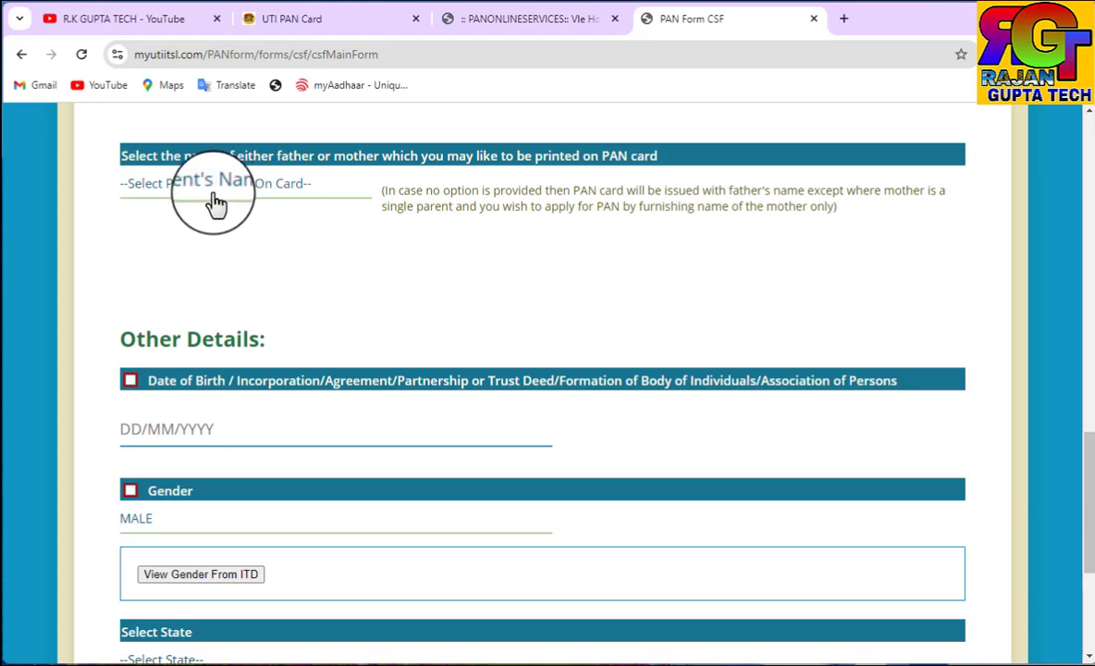
Have the father's name printed on the PAN card
click(215, 203)
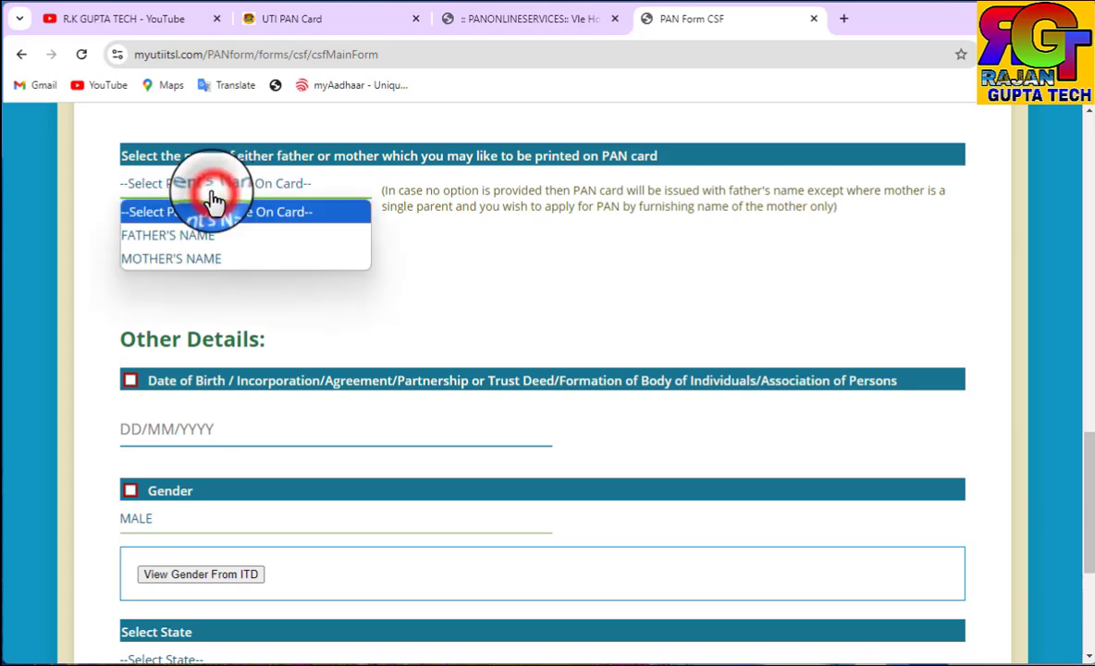
click(163, 239)
scroll(237, 352, down, 1)
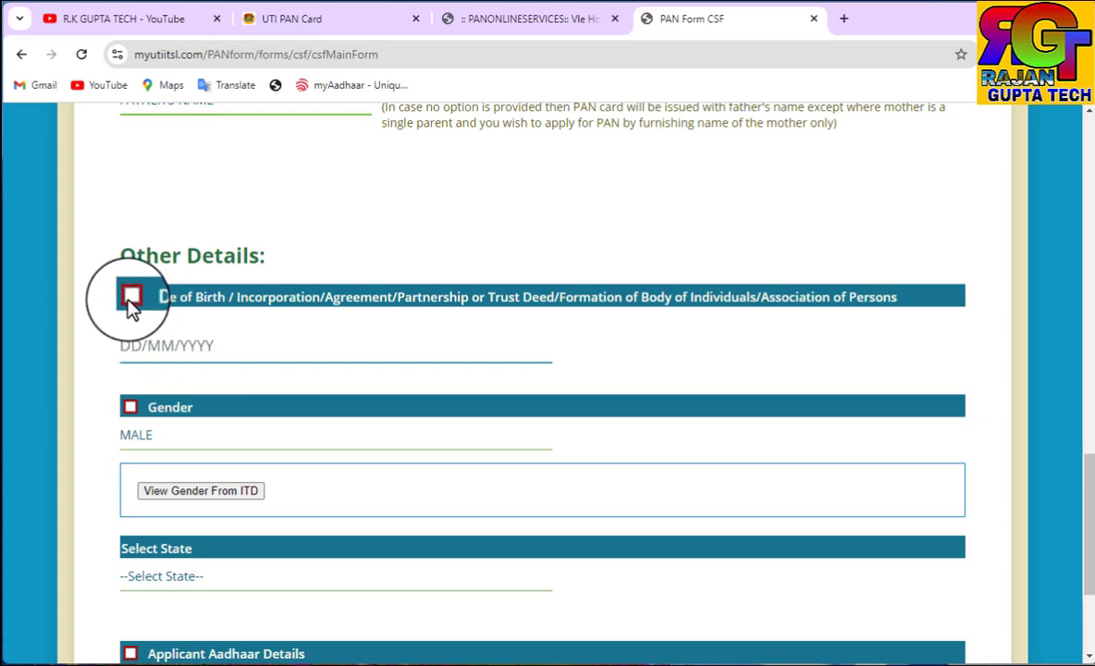
scroll(277, 358, down, 2)
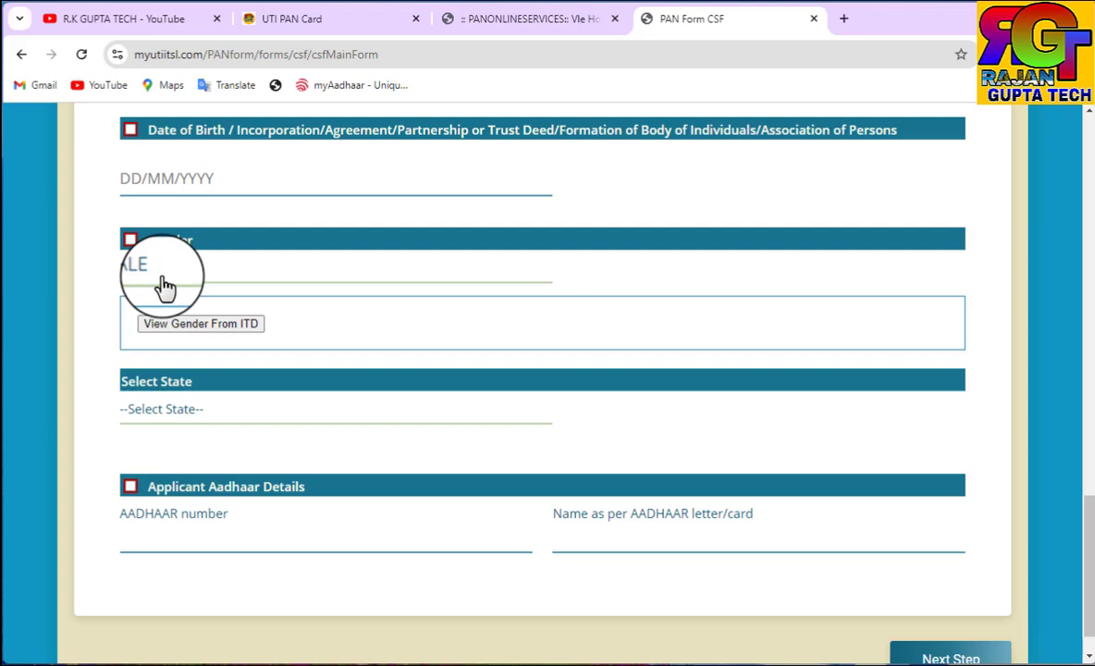
scroll(293, 310, down, 1)
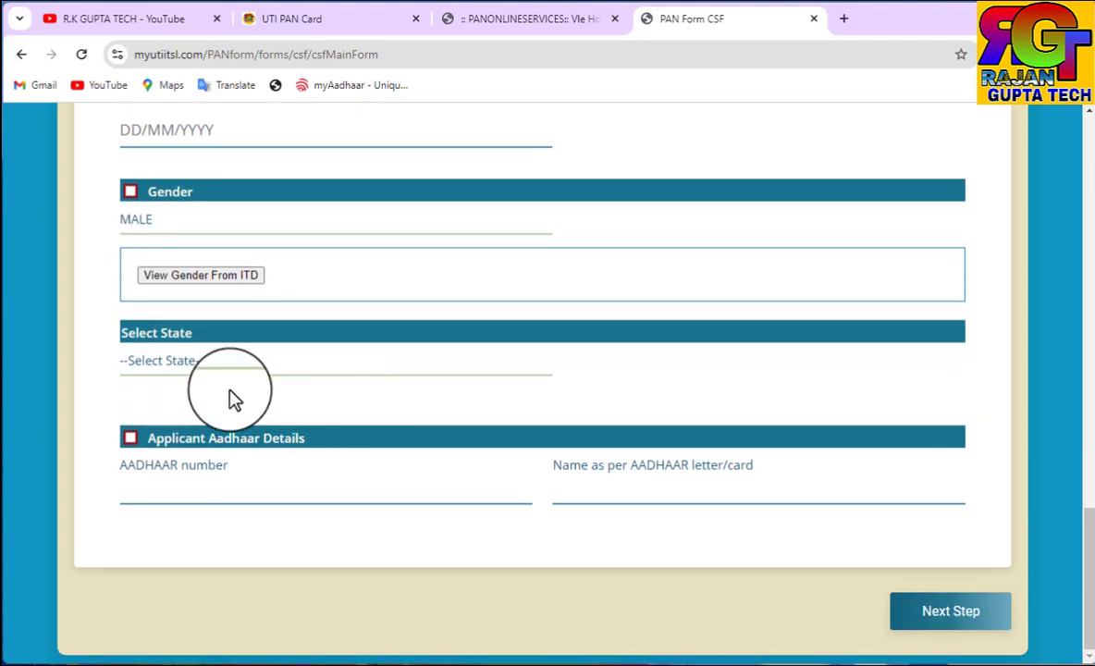
Set the state to UTTAR PRADESH and continue to Document Details
click(170, 370)
key(u)
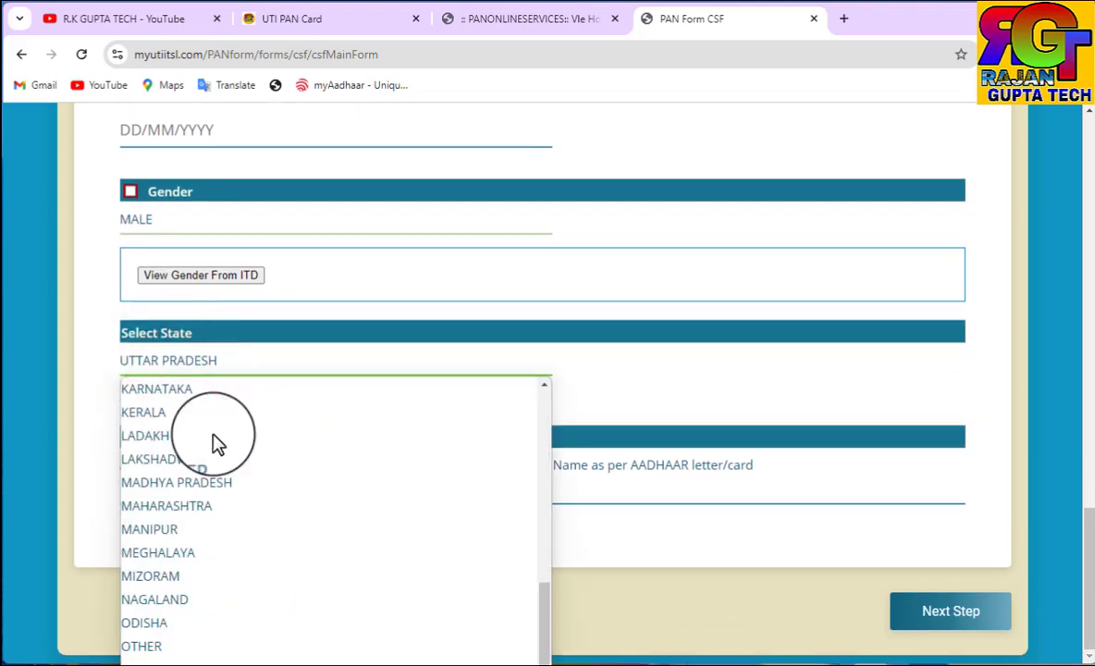
key(Return)
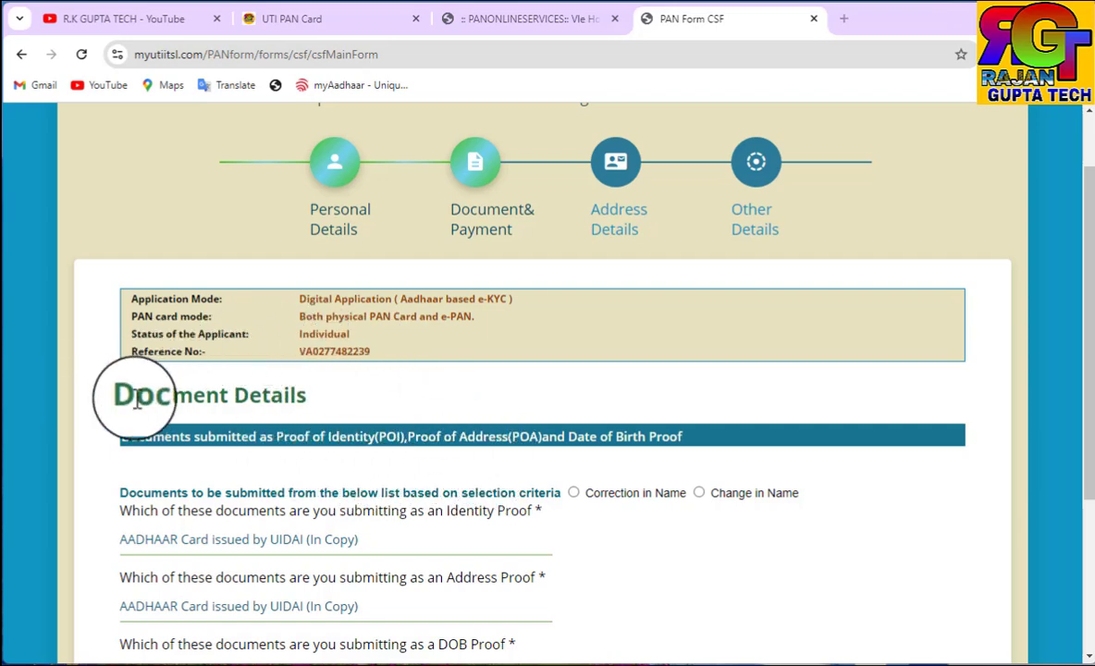
Mark the request type as Correction in Name
scroll(456, 439, down, 1)
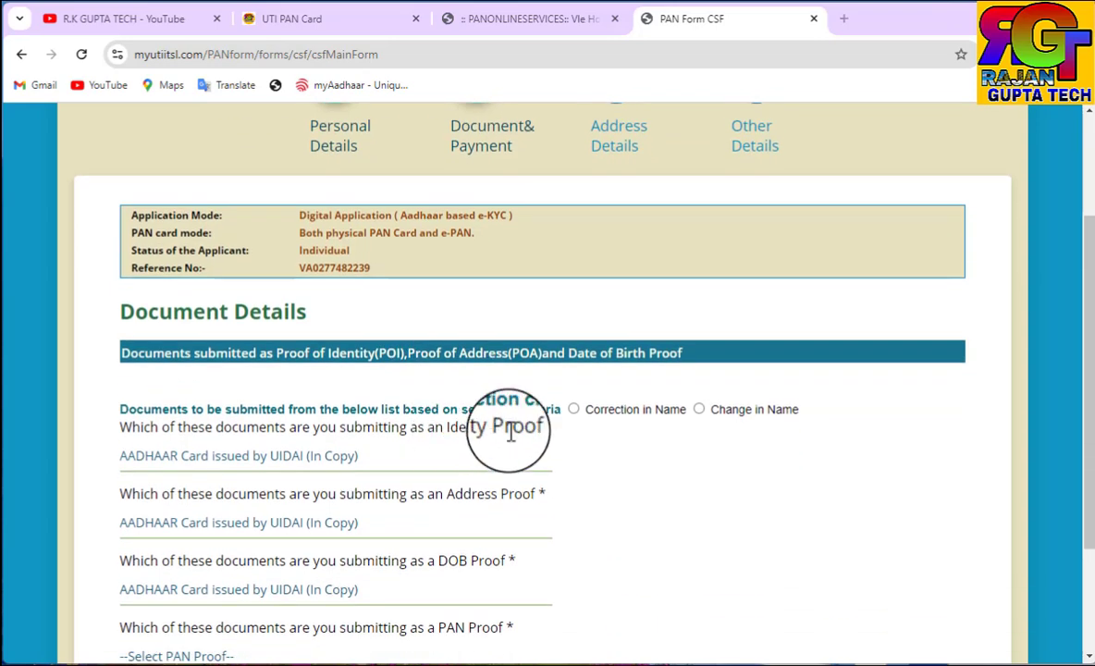
click(573, 409)
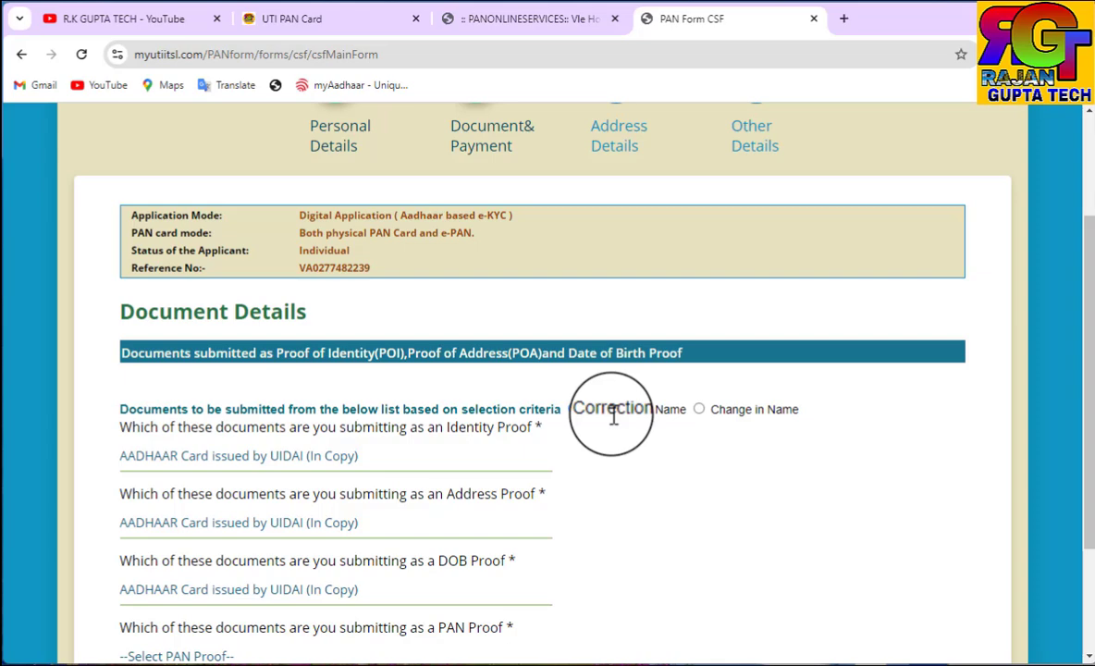
click(592, 409)
Set the PAN proof to No Document and proceed to payment
scroll(592, 411, down, 2)
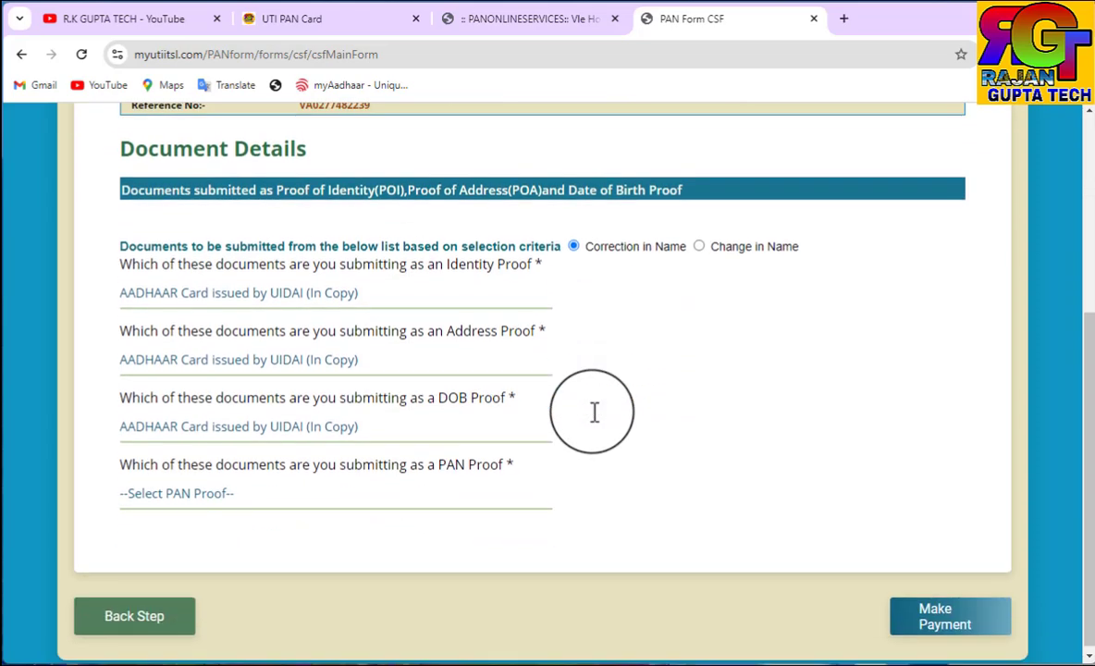
click(216, 488)
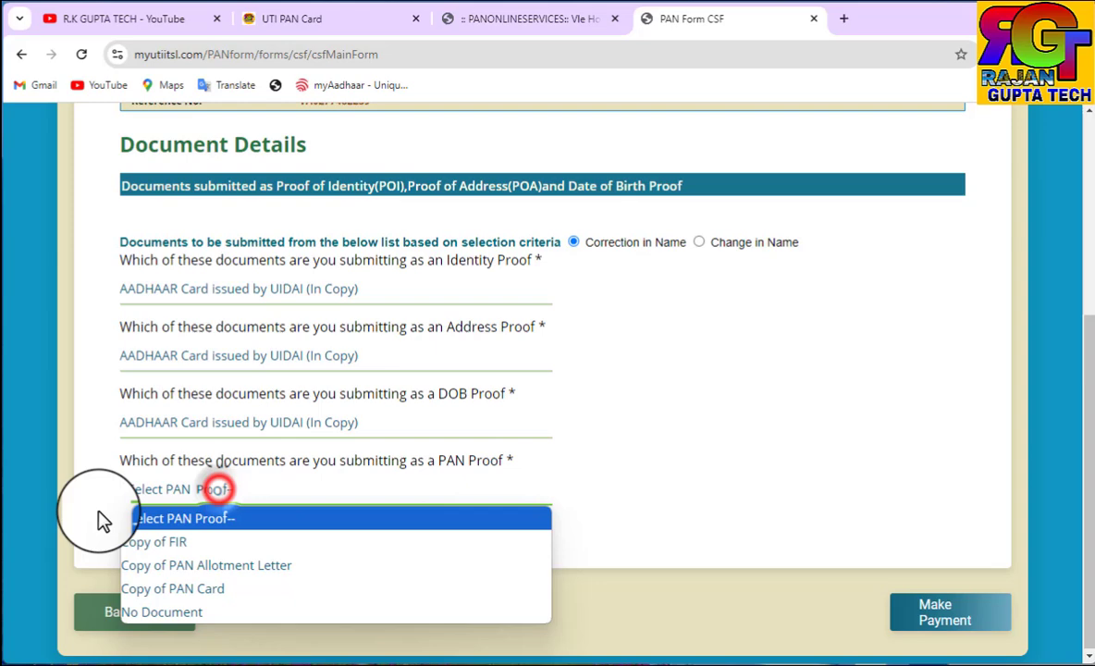
click(172, 612)
click(924, 617)
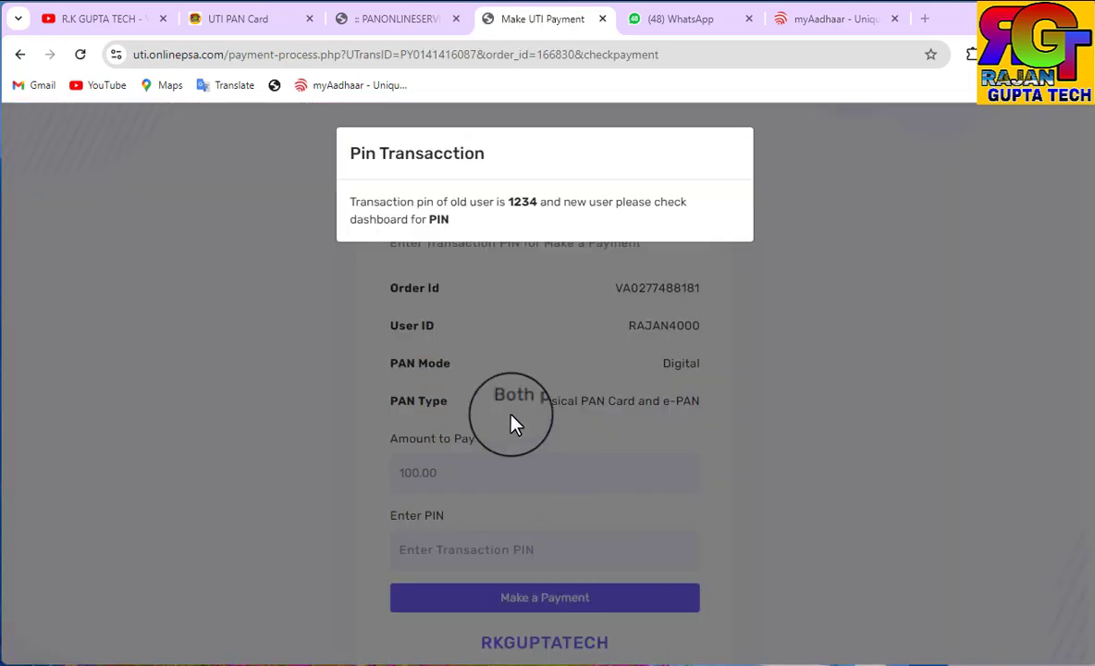
Enter the transaction PIN and pay the 100.00 application fee
click(451, 549)
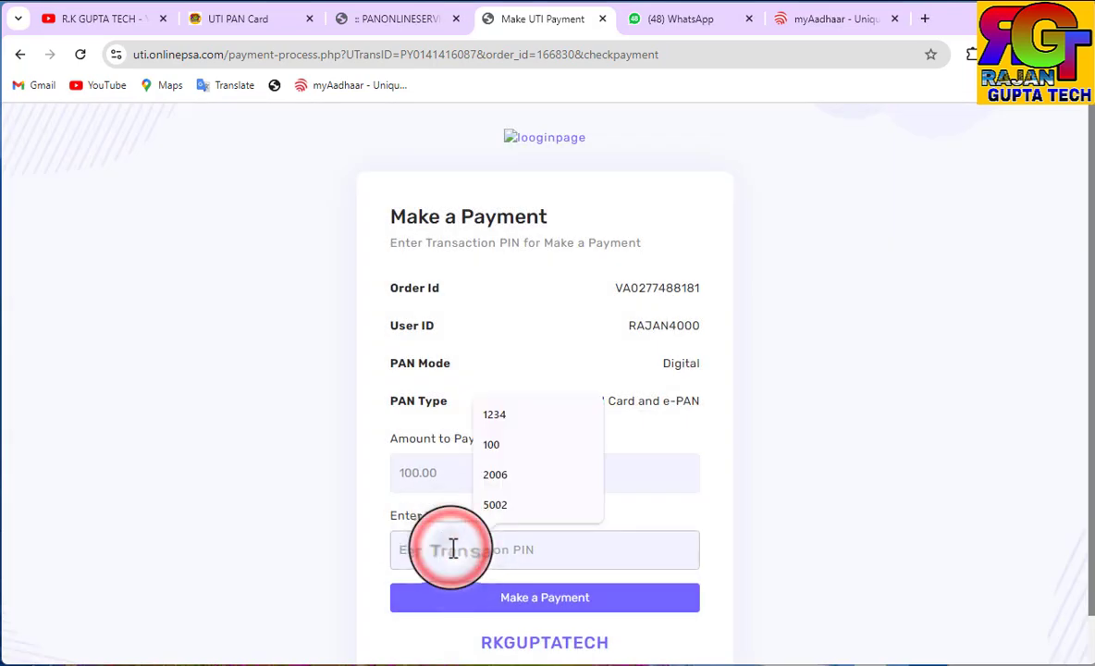
text(12)
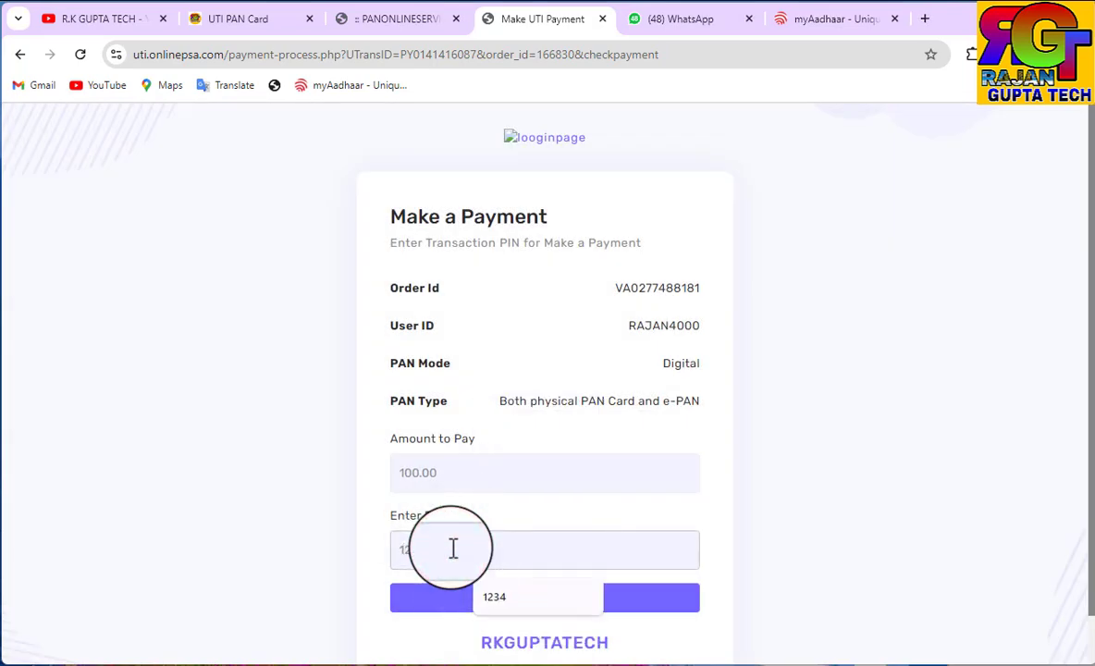
text(34)
click(480, 601)
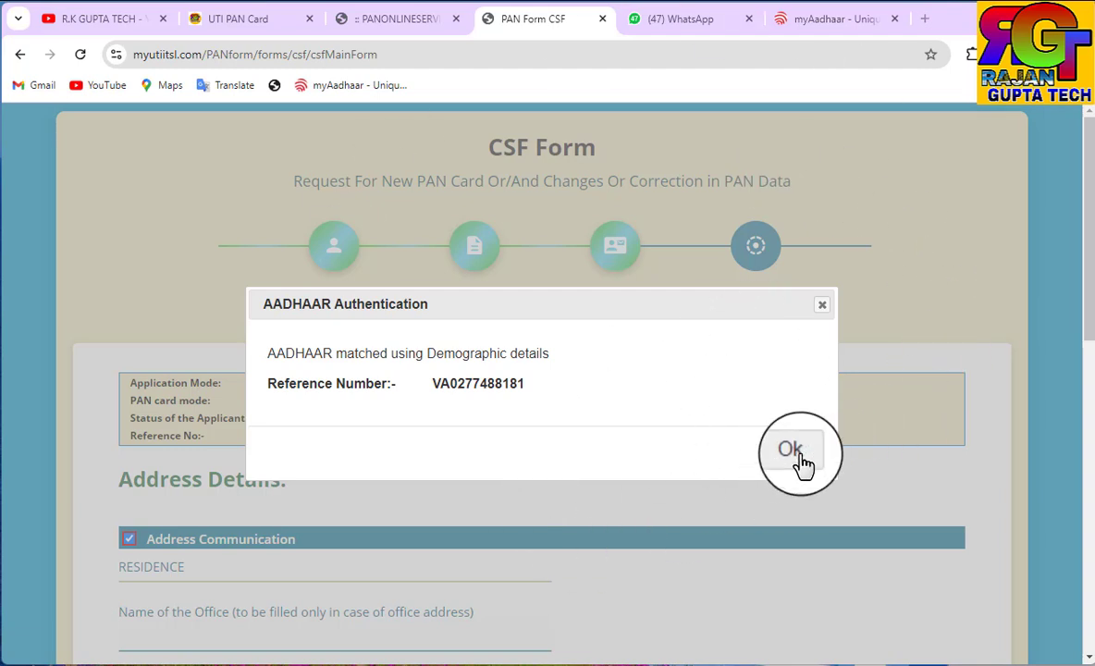
Confirm the Aadhaar demographic match and select OTP authentication, waiting out the unresponsive page
click(795, 453)
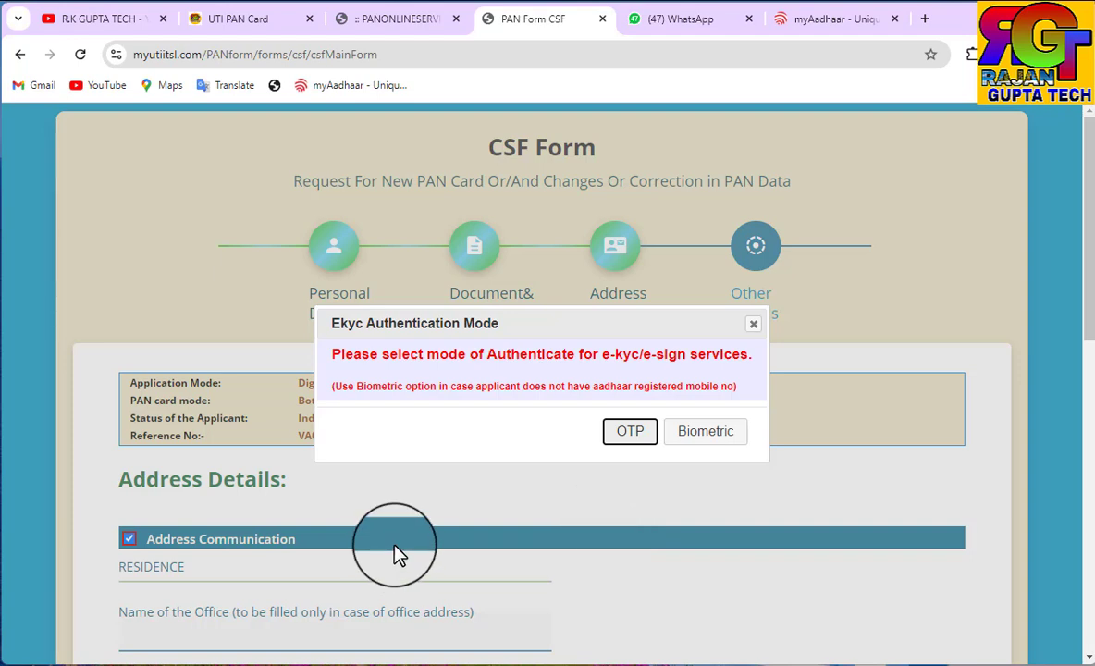
click(632, 440)
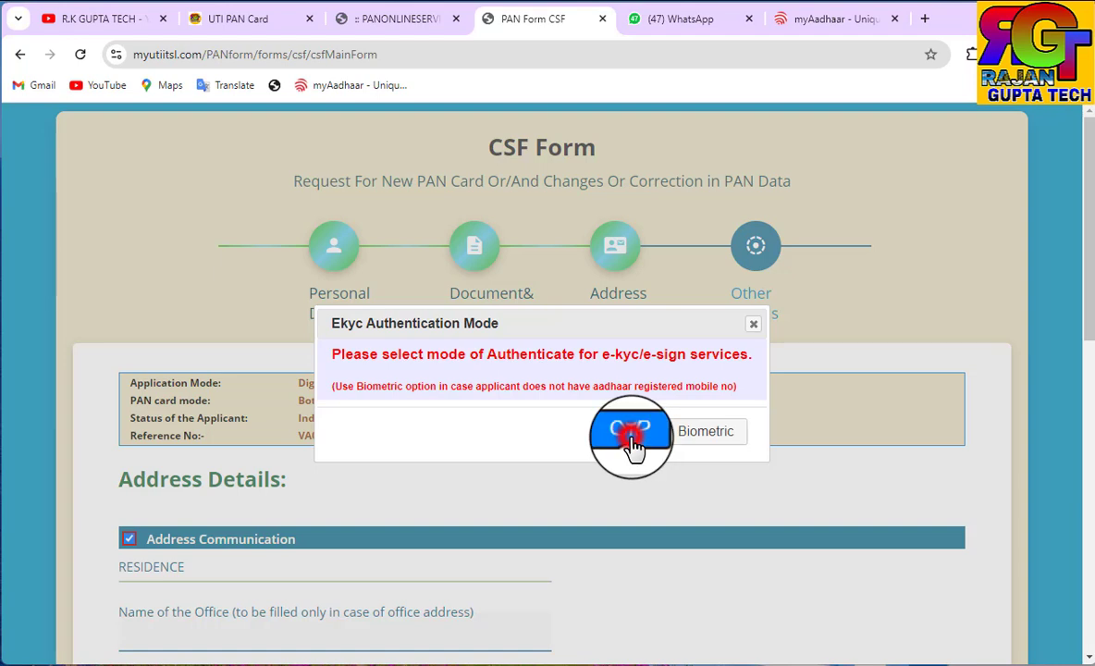
click(688, 182)
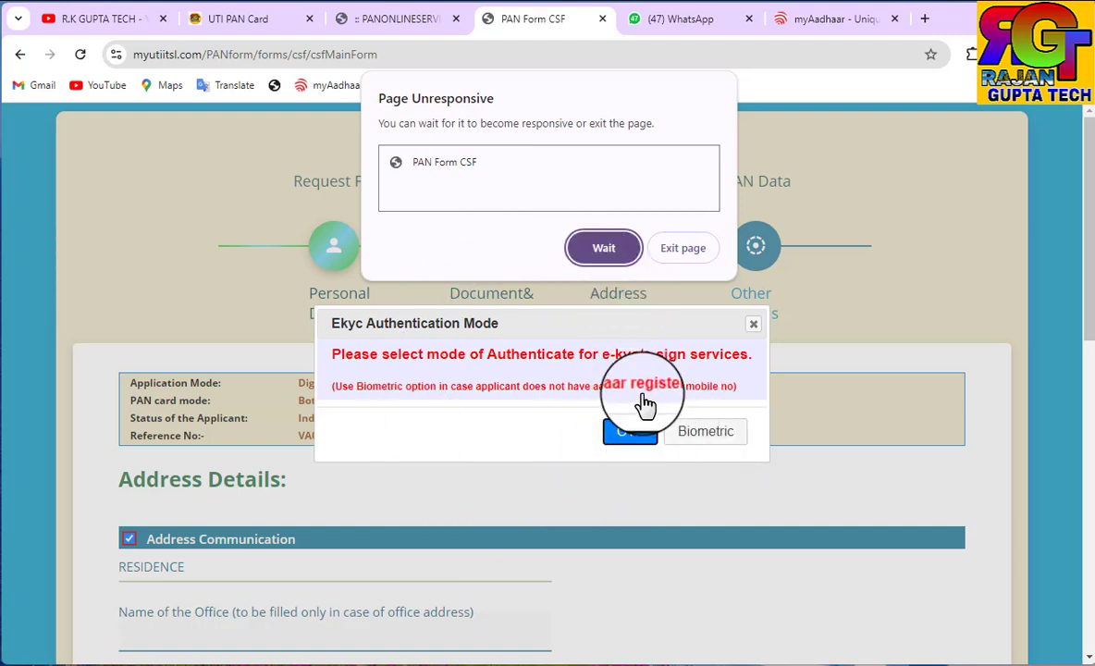
click(601, 259)
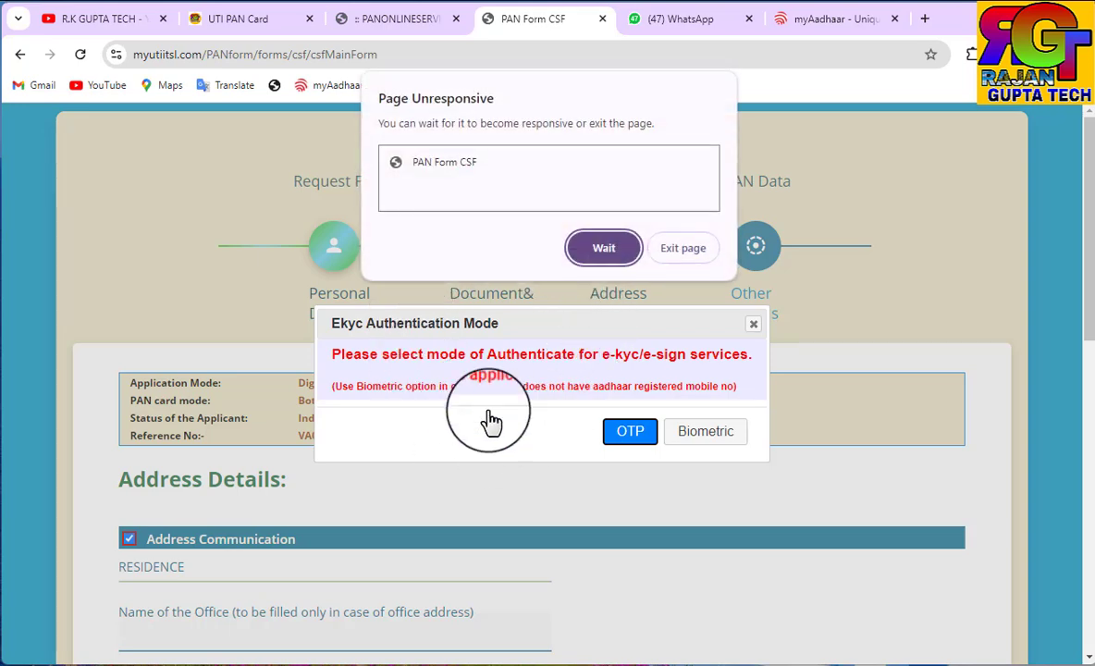
click(603, 250)
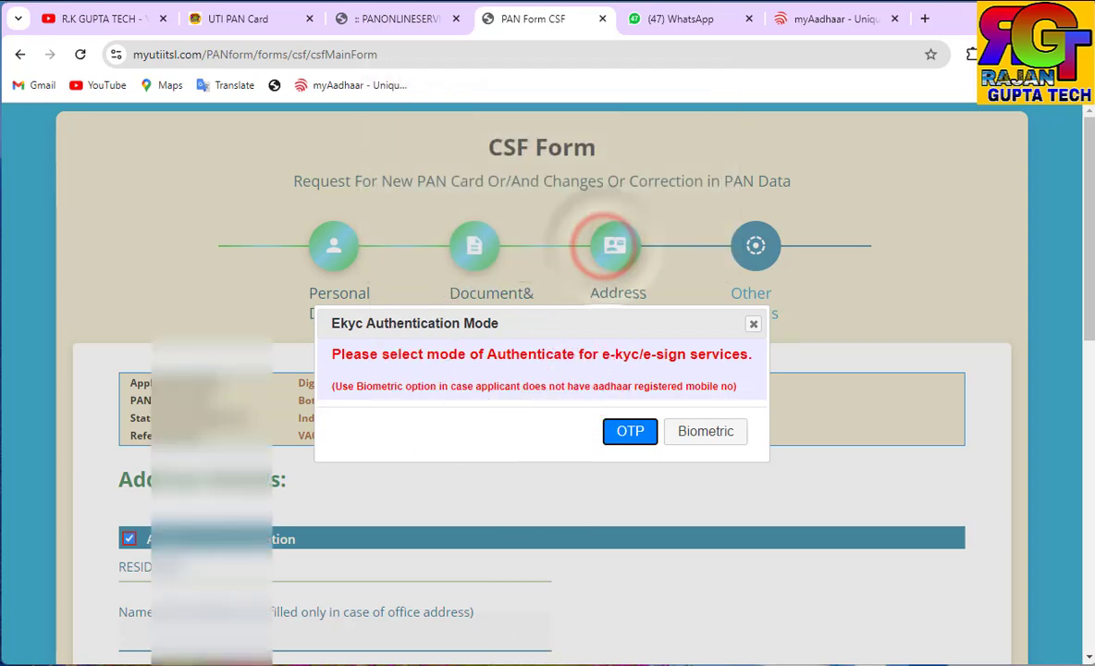
Select INDIA as the telephone ISD code and advance to the Photo & Signature Mismatch step
scroll(428, 397, down, 2)
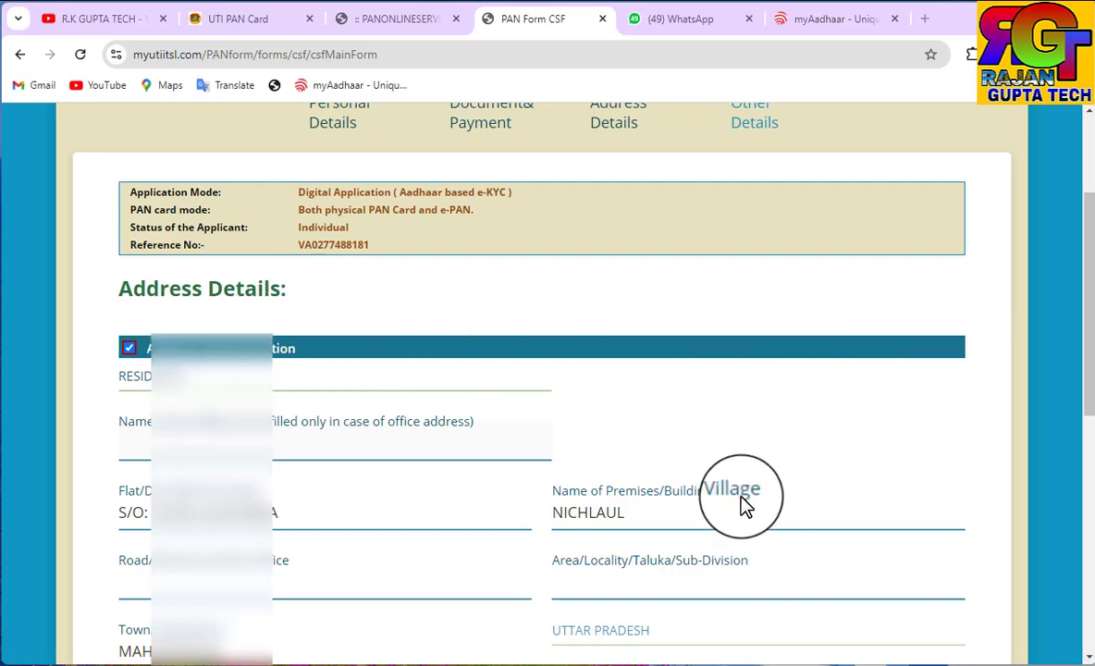
scroll(745, 505, down, 5)
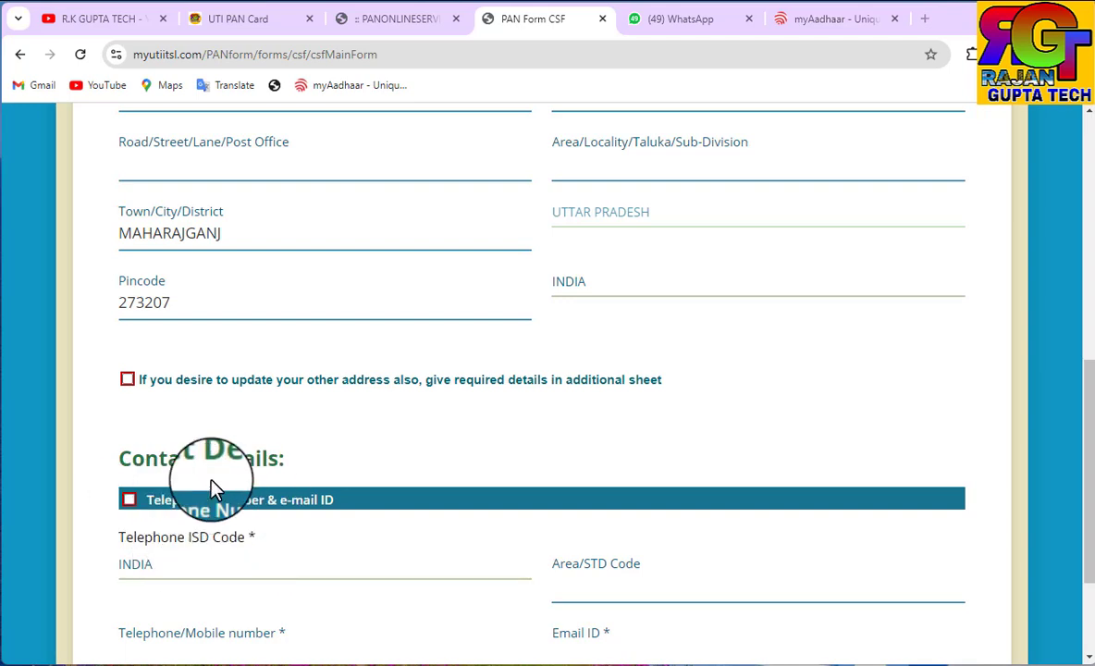
scroll(920, 393, down, 2)
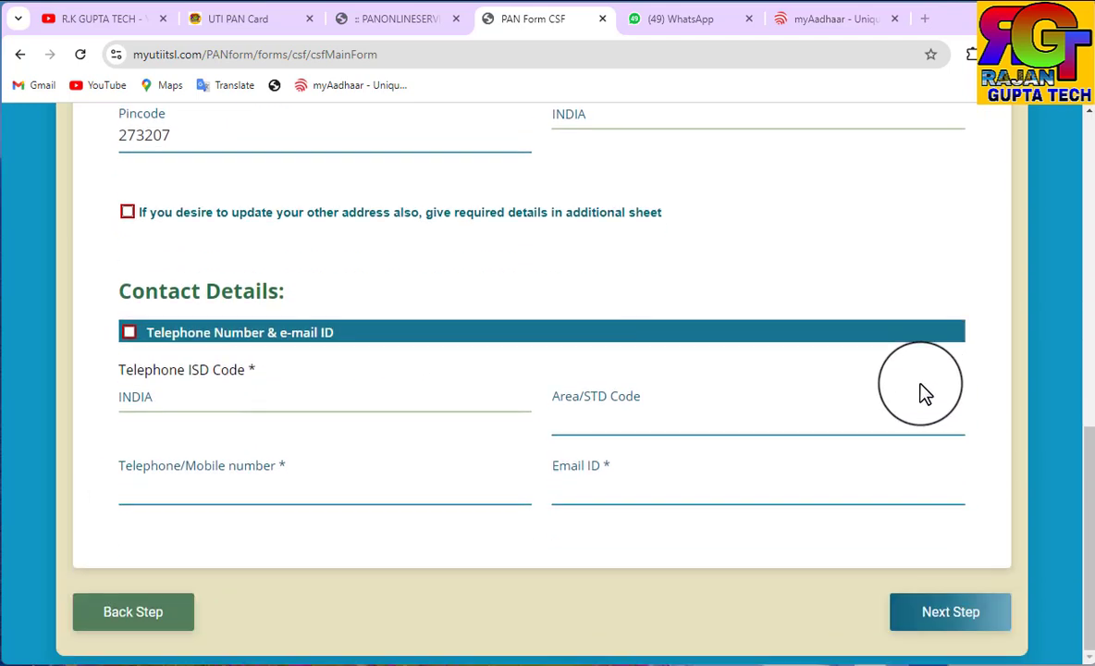
click(182, 488)
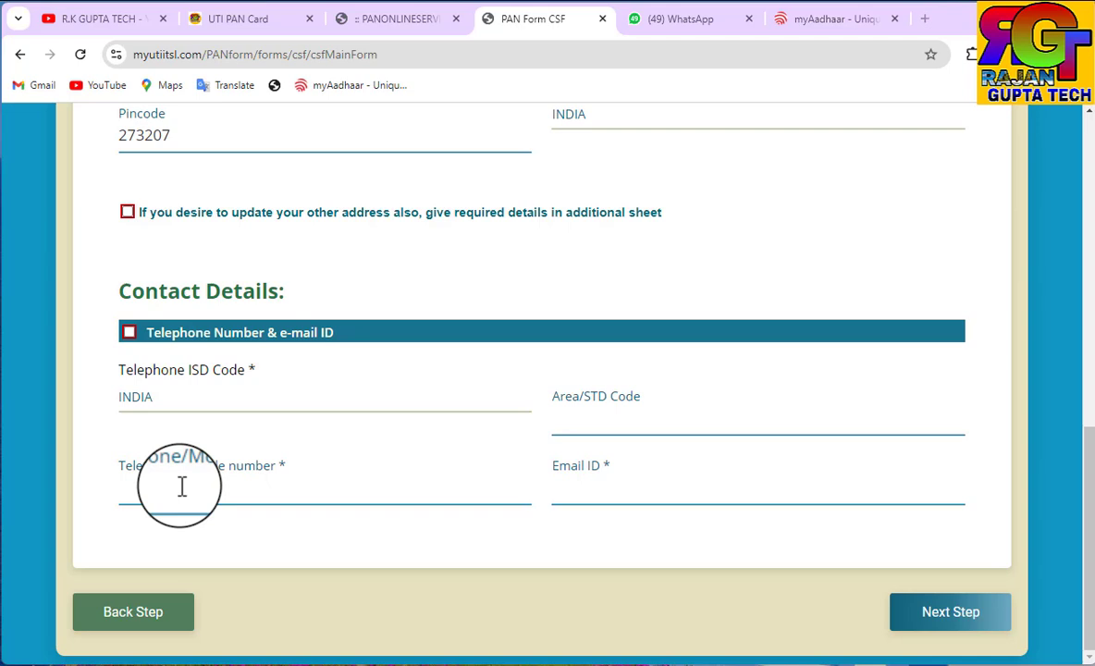
click(166, 405)
key(i)
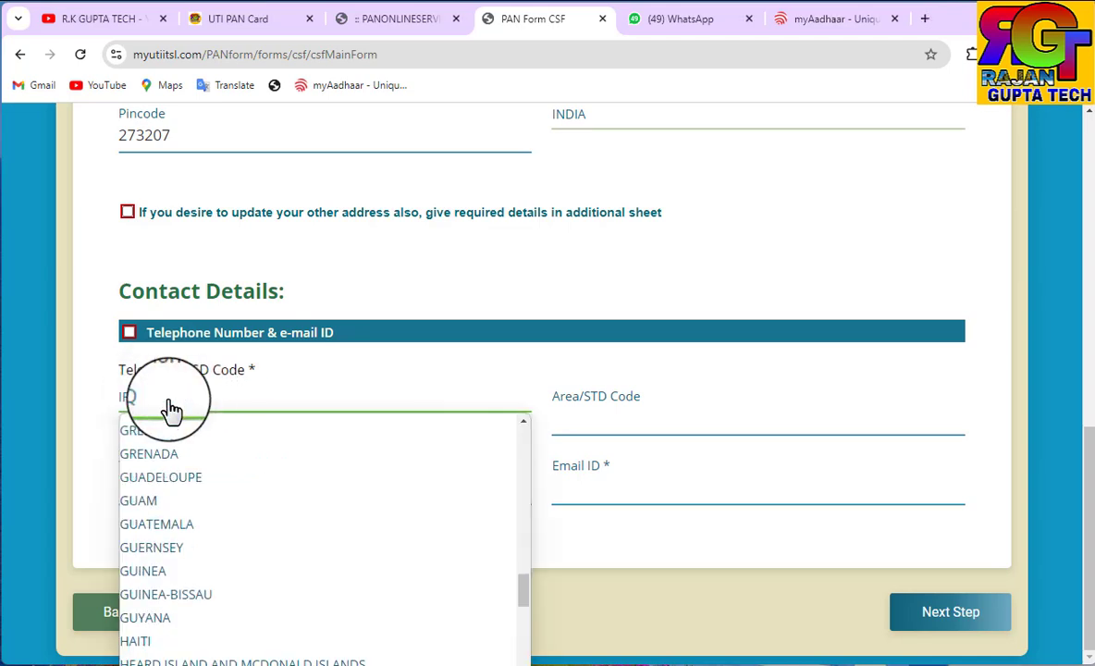
key(i)
key(i)
key(i)
key(i)
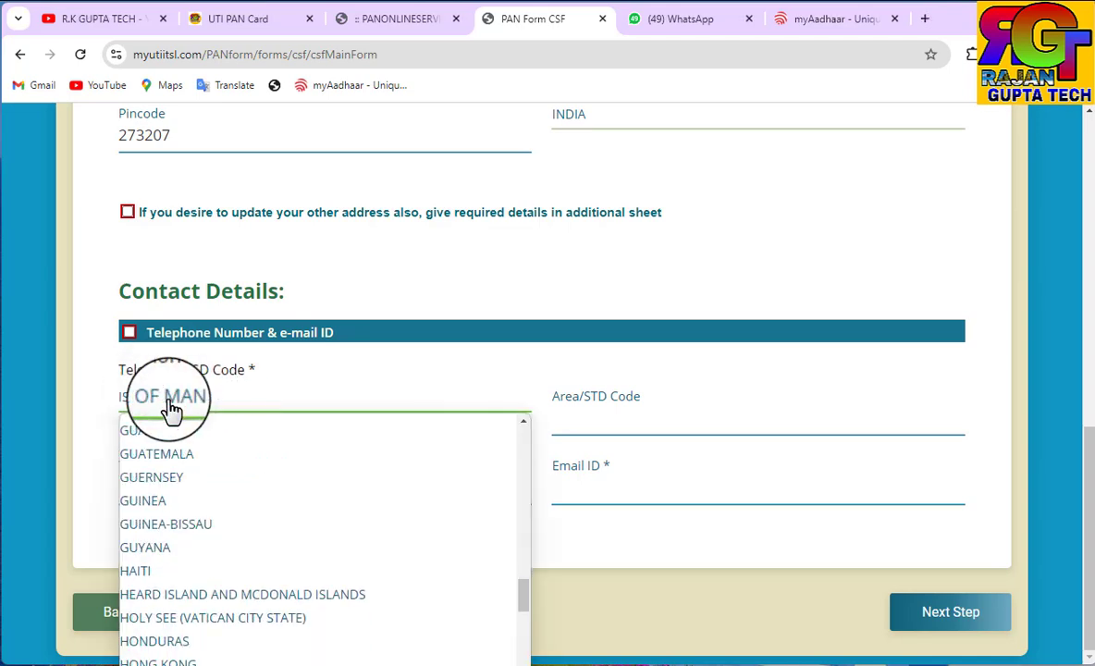
key(i)
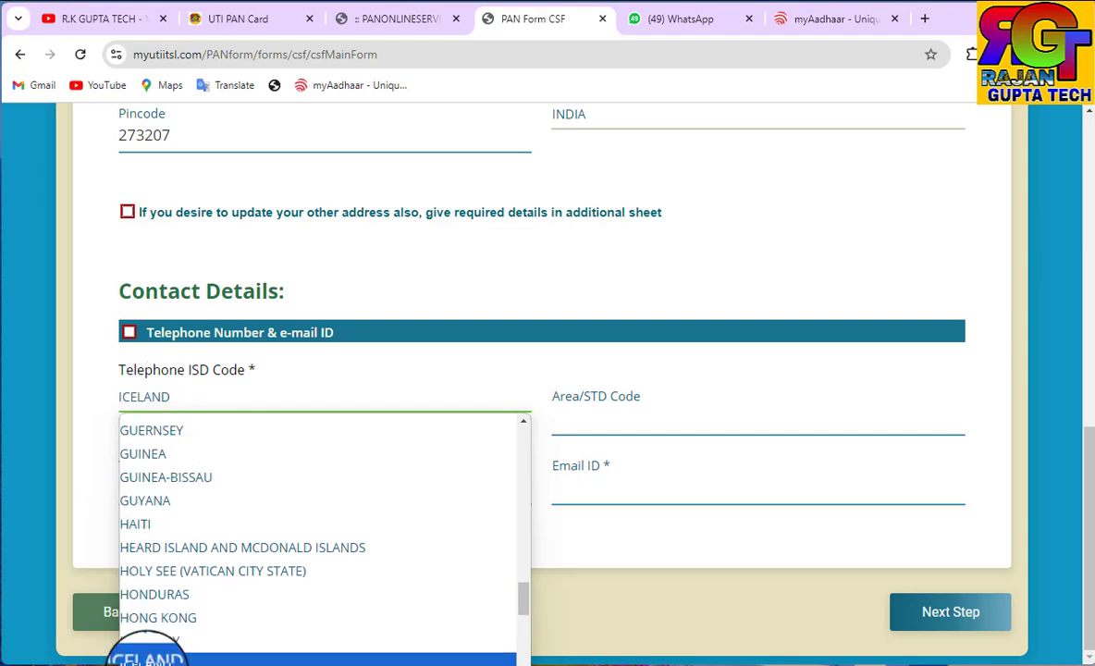
click(134, 662)
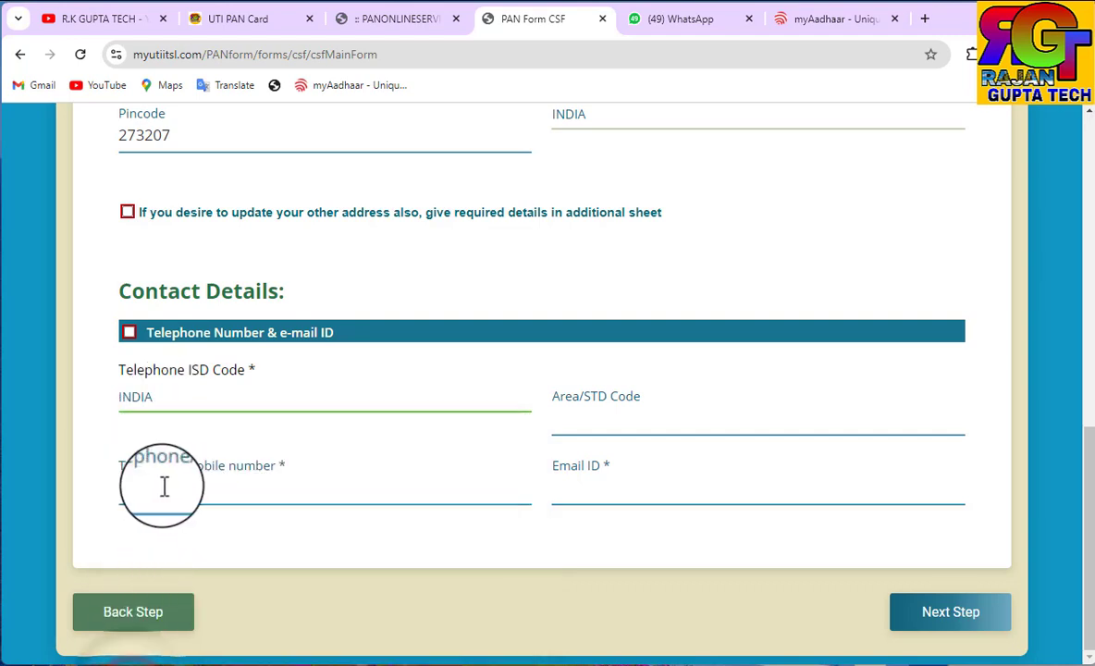
click(602, 486)
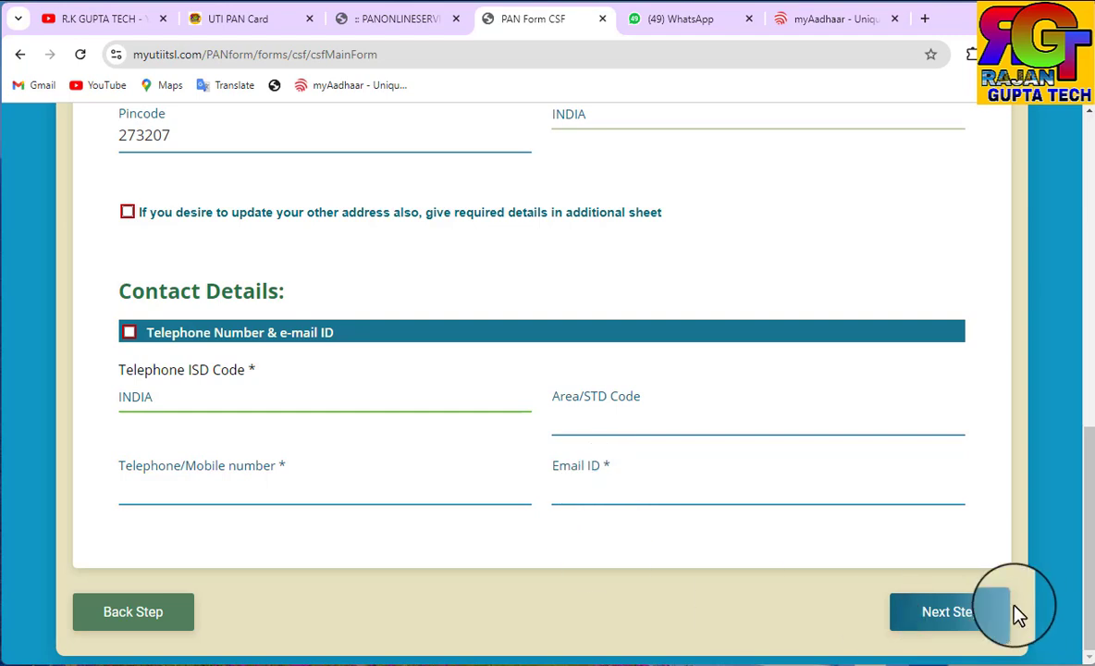
click(930, 614)
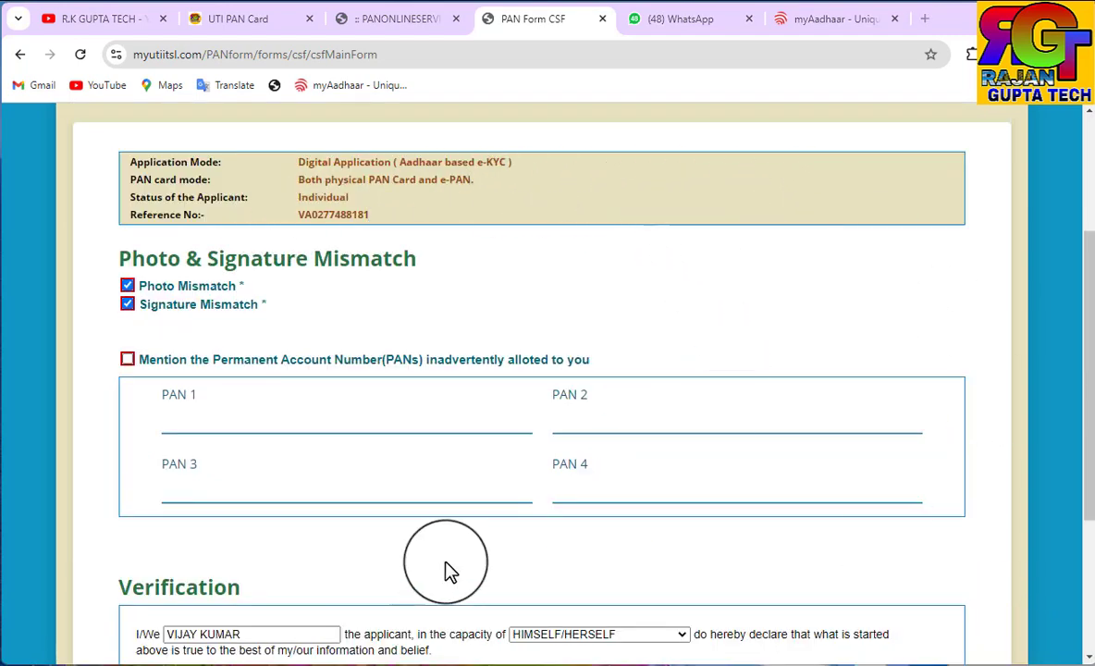
Set 1 enclosed document and Place 'UP' in Verification, then submit the form for e-signing
scroll(434, 407, down, 3)
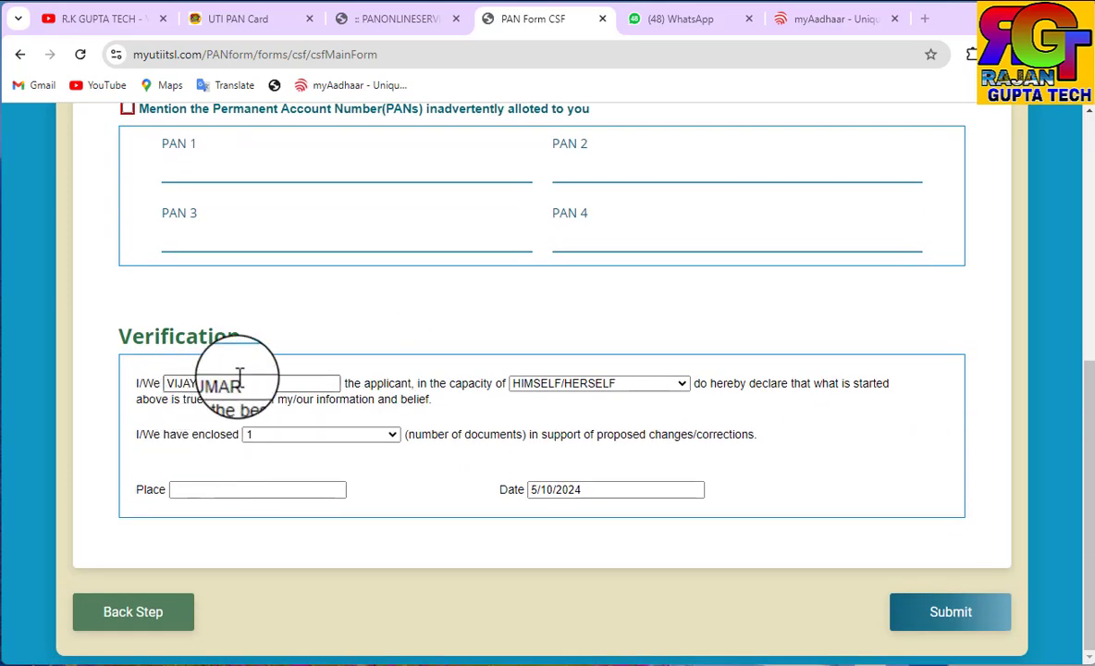
click(276, 381)
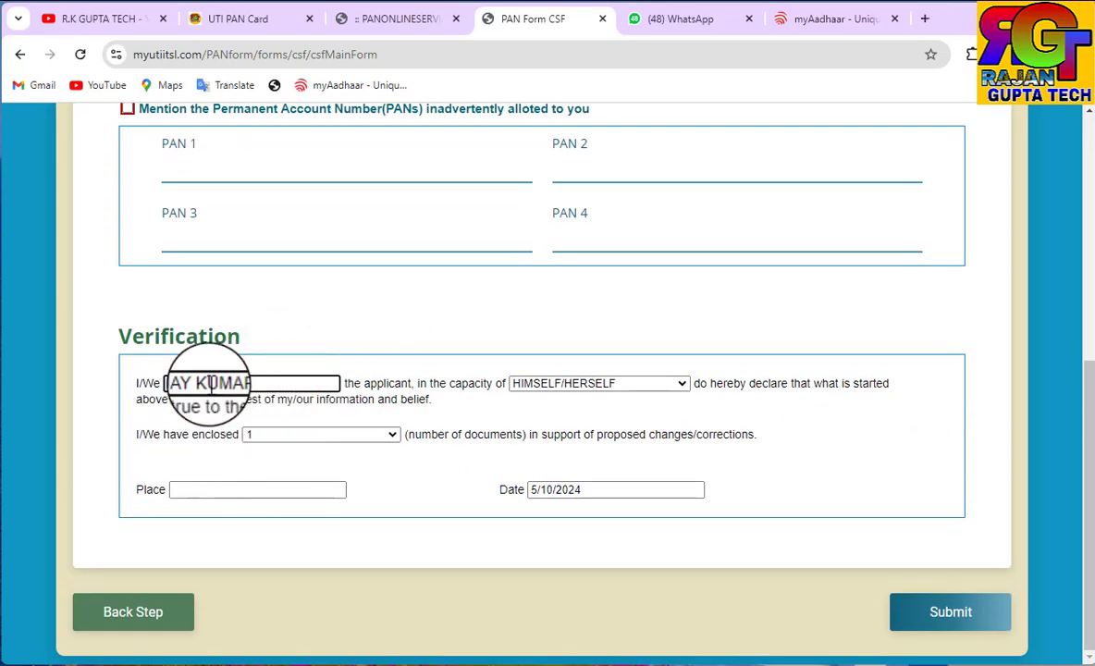
click(286, 433)
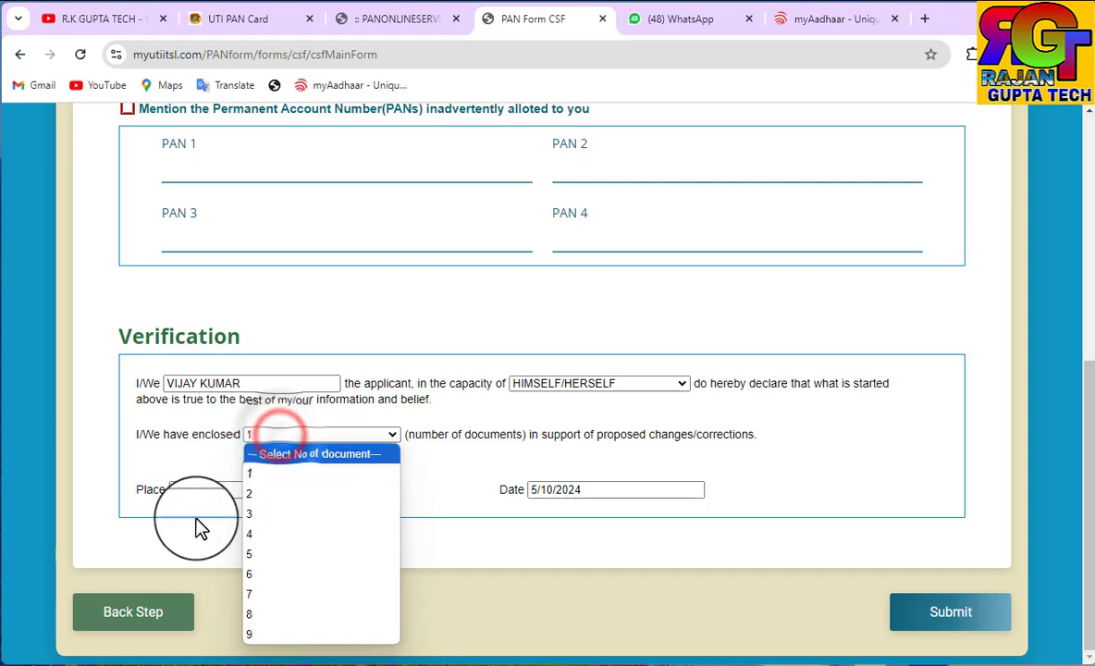
click(250, 471)
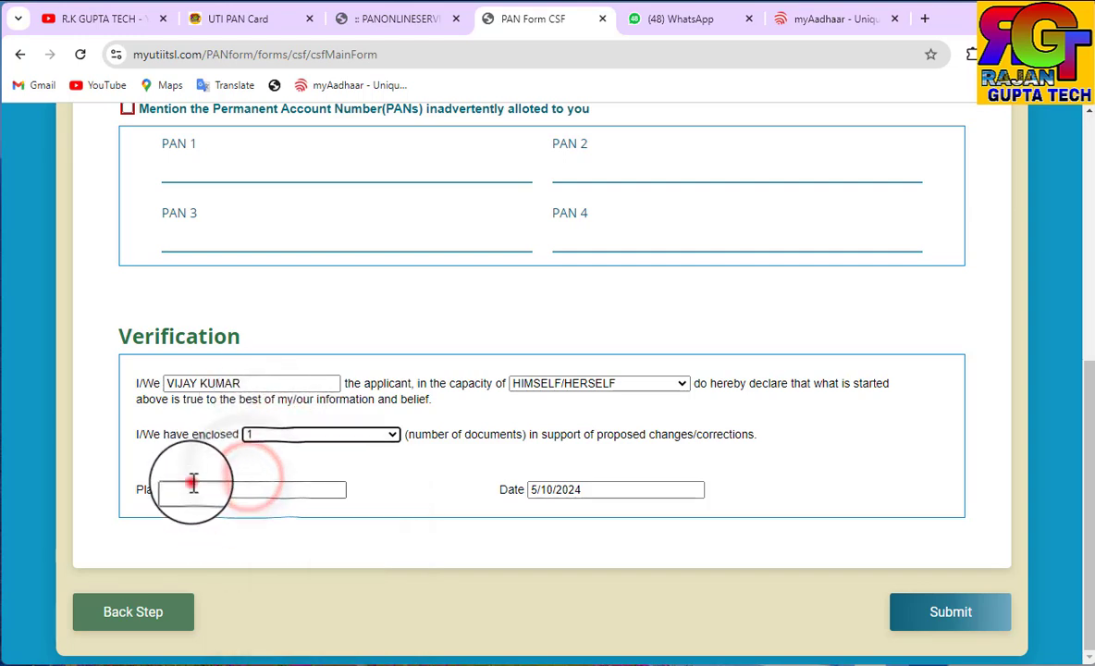
click(192, 486)
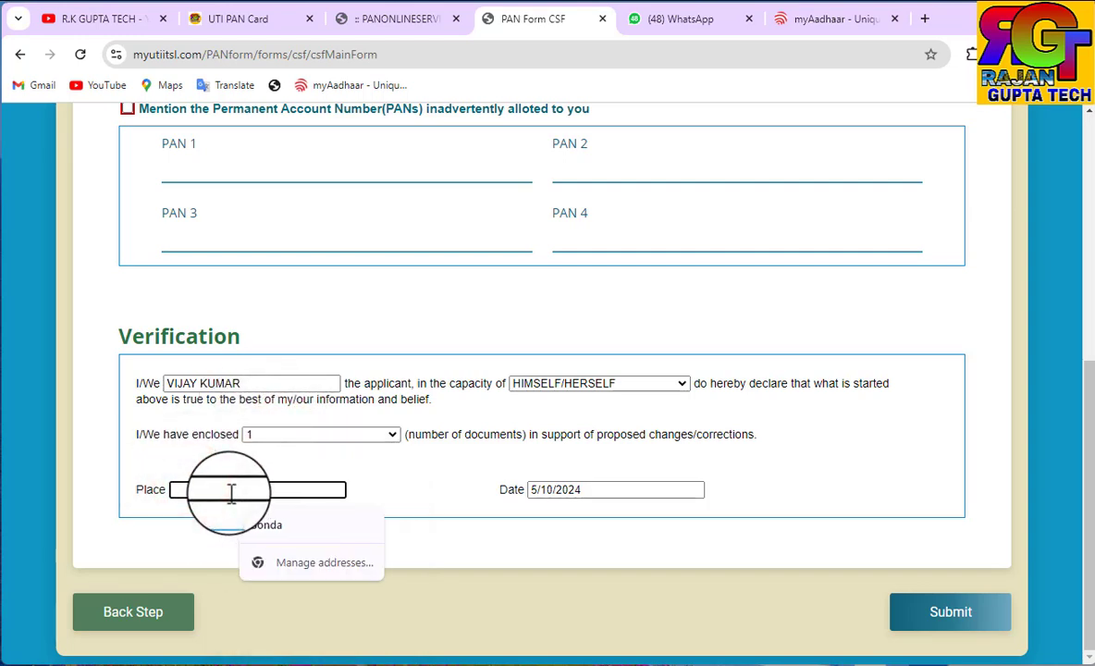
text(UP)
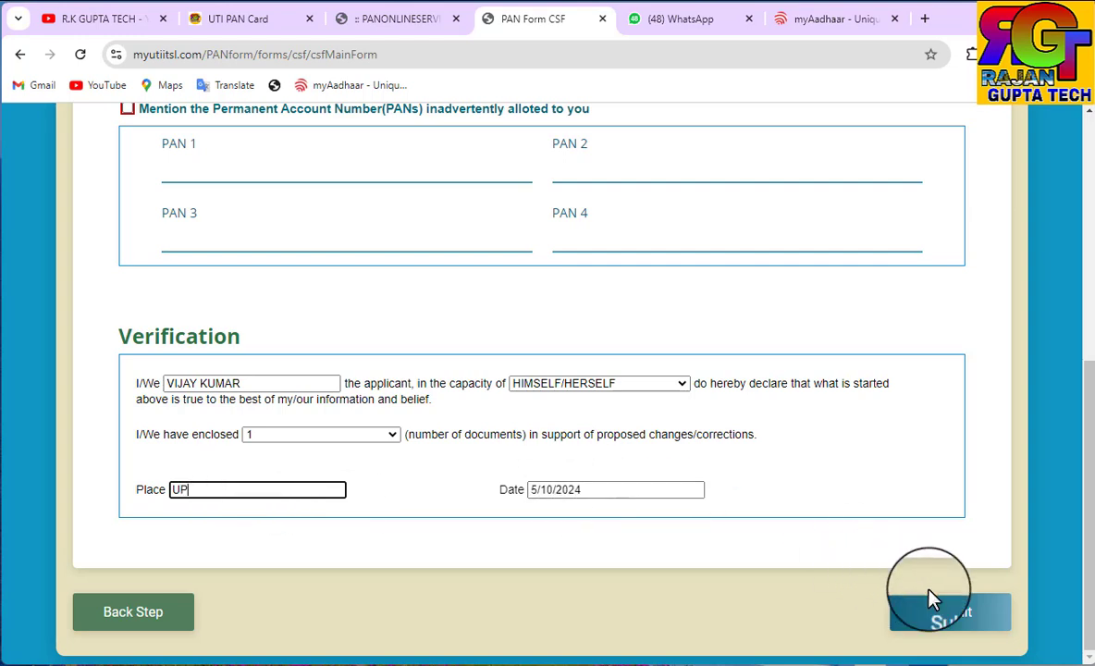
click(922, 612)
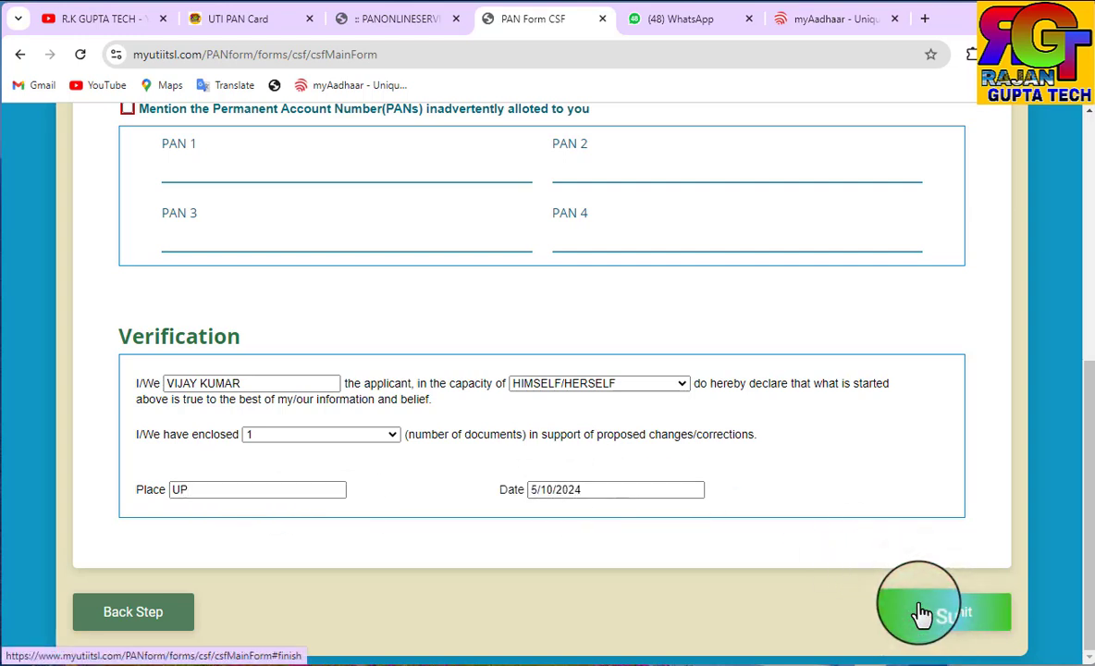
click(940, 614)
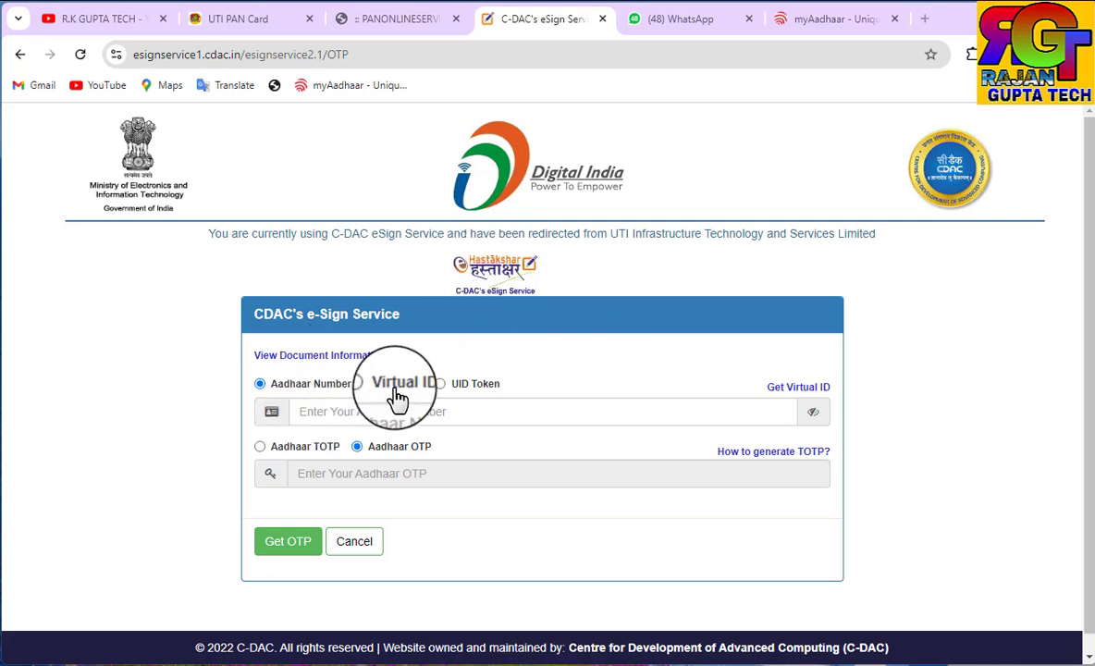
Enter the Aadhaar number and request an e-sign OTP
click(321, 413)
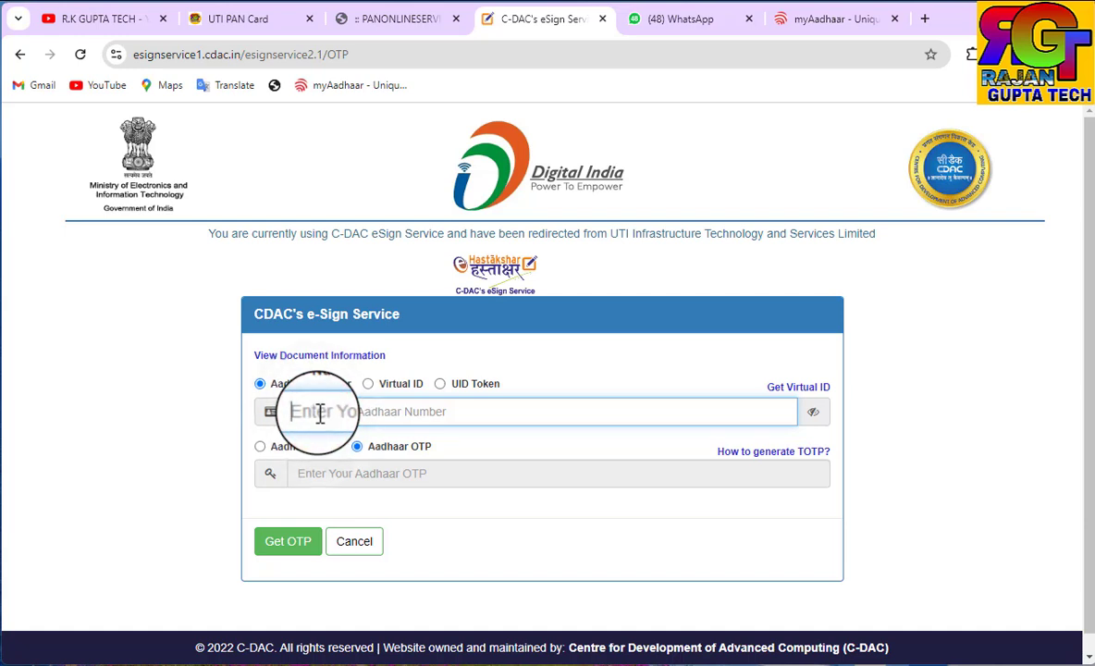
text(••)
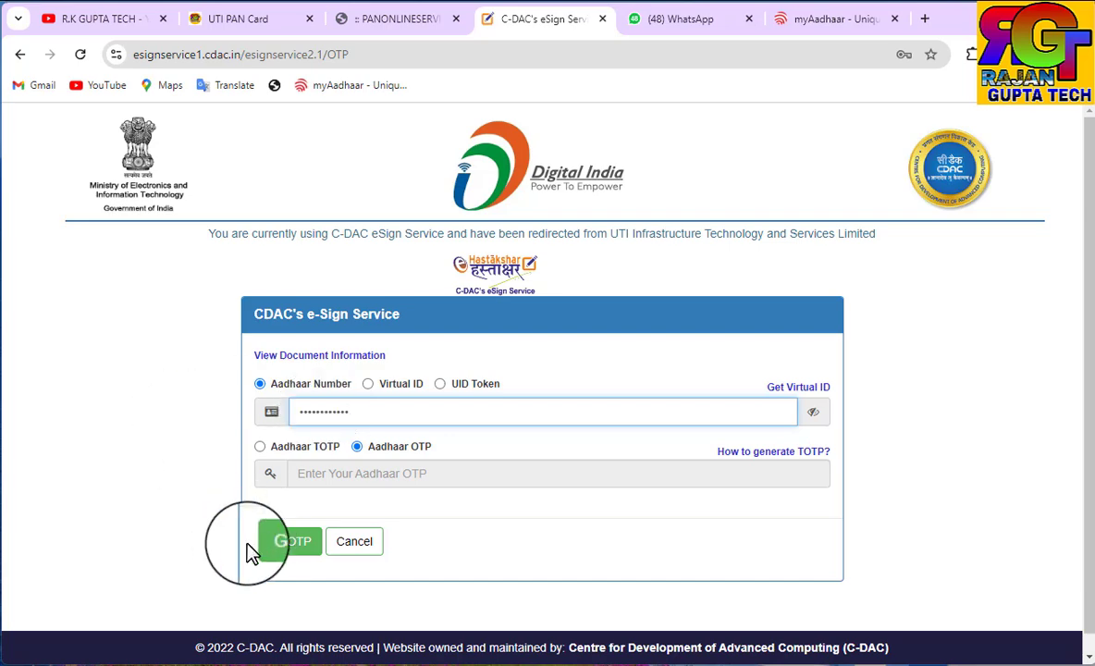
click(275, 544)
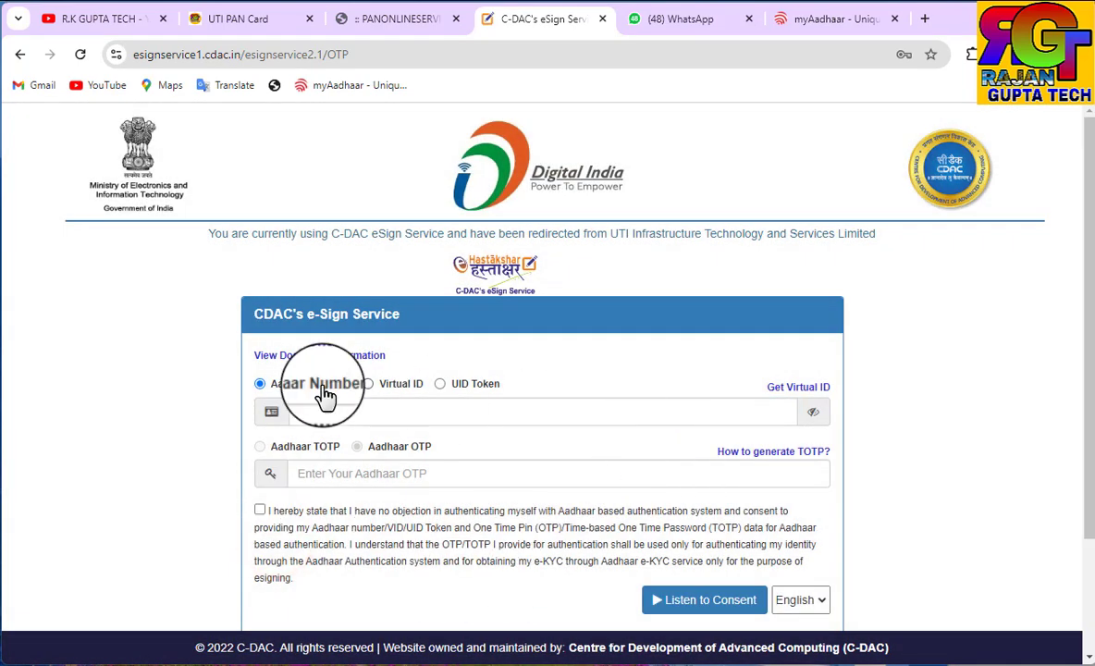
Enter the OTP, give consent and submit the e-signature
scroll(453, 502, down, 3)
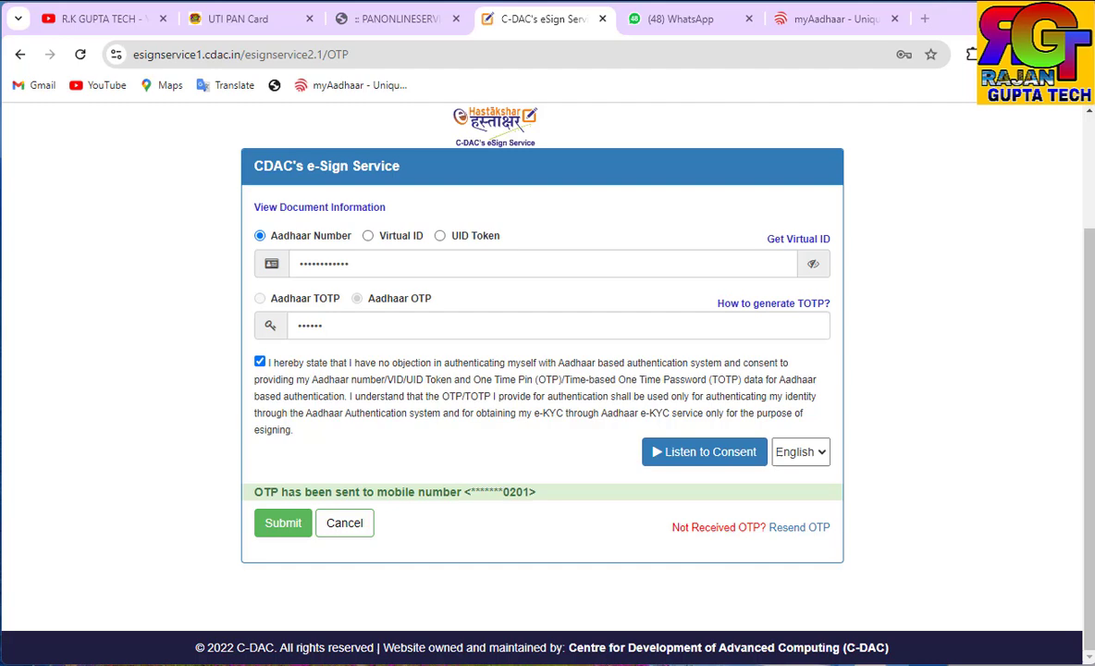
click(287, 527)
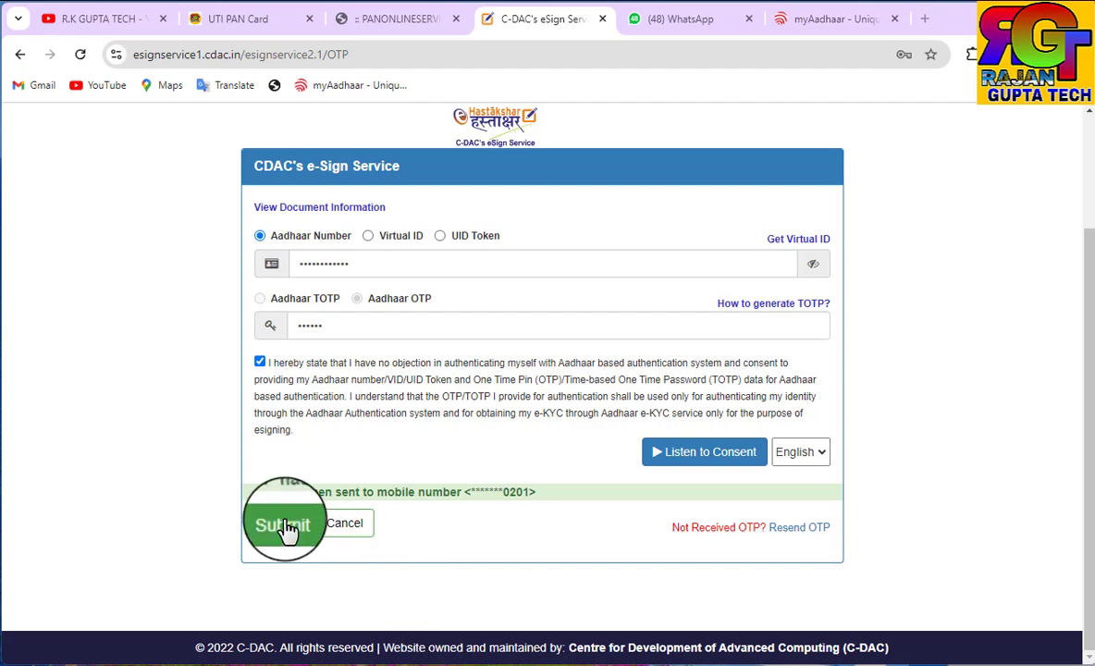
click(272, 535)
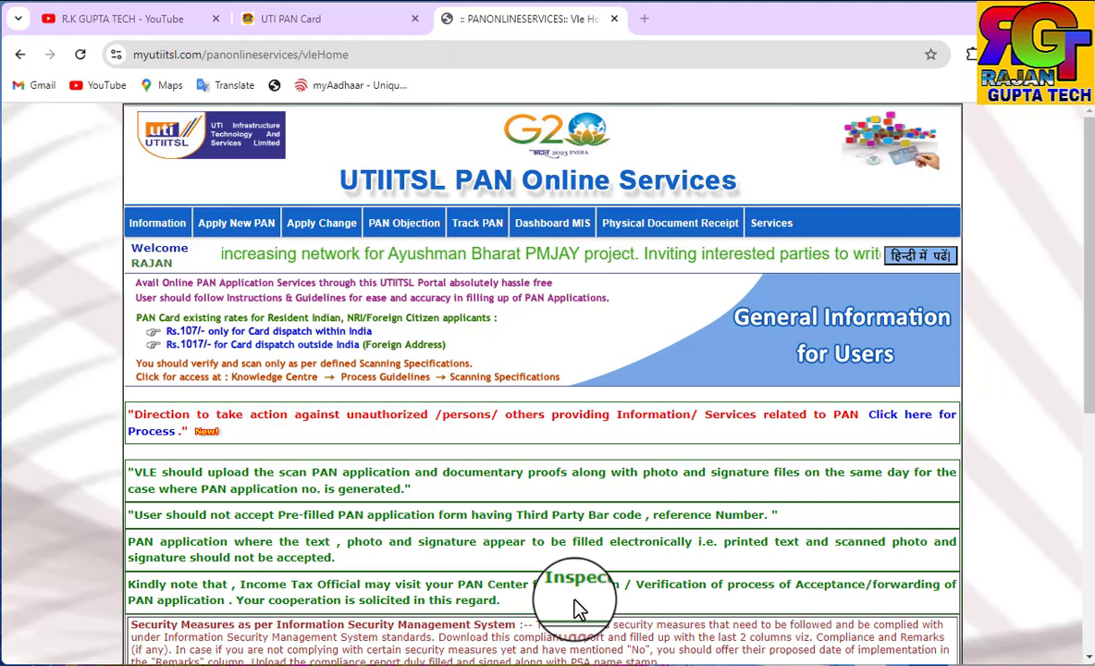
Show the CSF dashboard for 2024-2025, then go to Acknowledgment Receipt for PAN Application
mouse_move(647, 223)
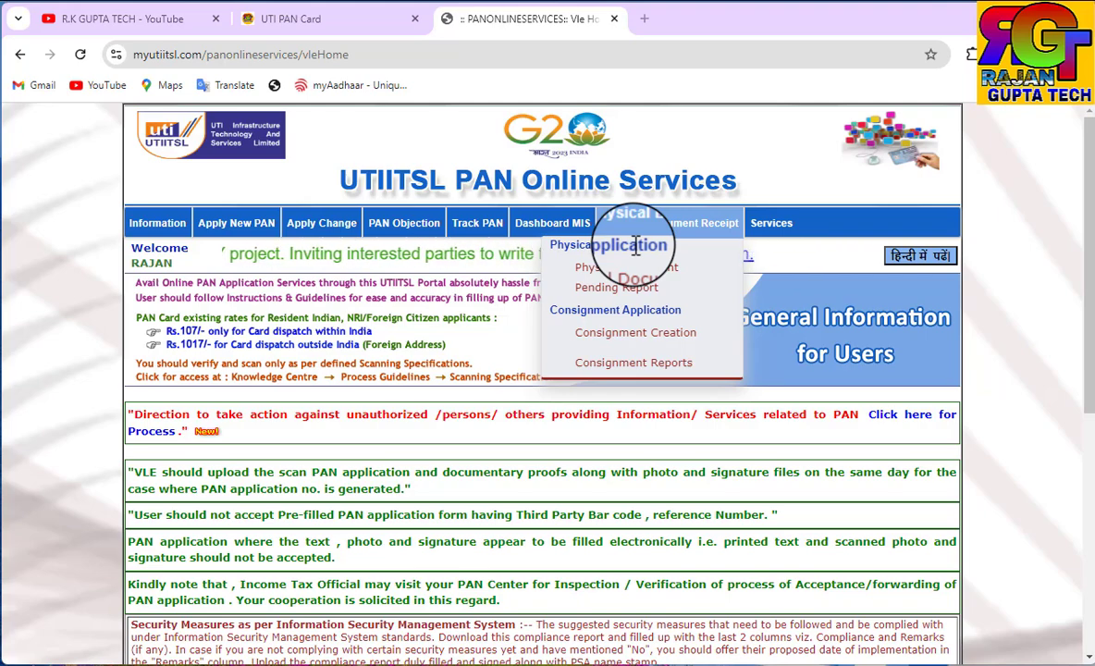
mouse_move(593, 236)
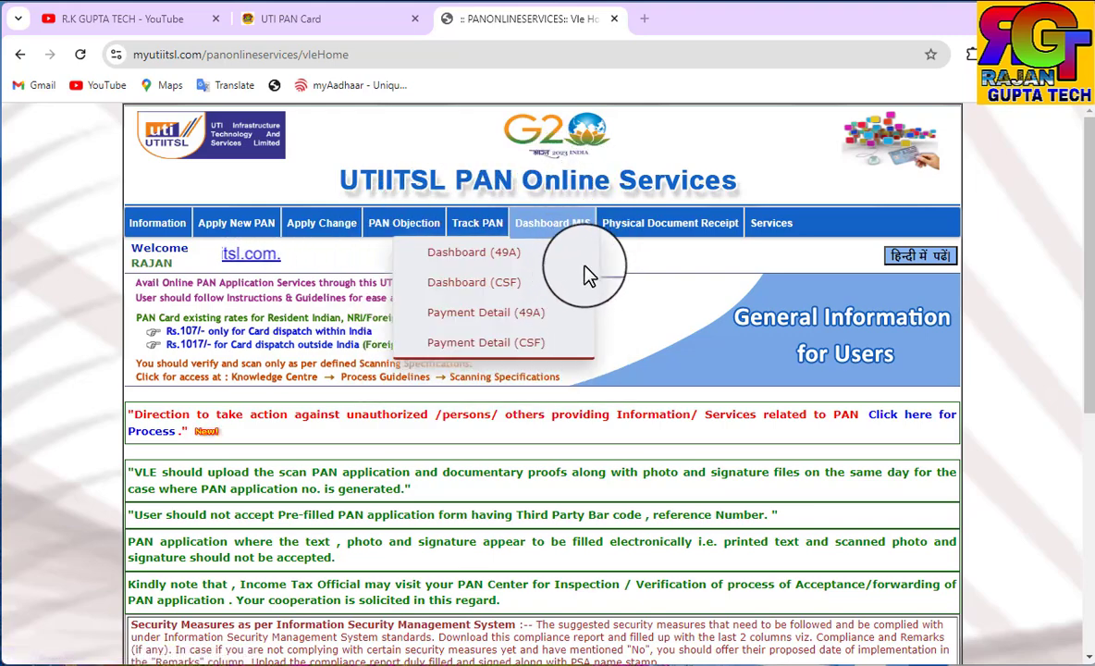
mouse_move(546, 226)
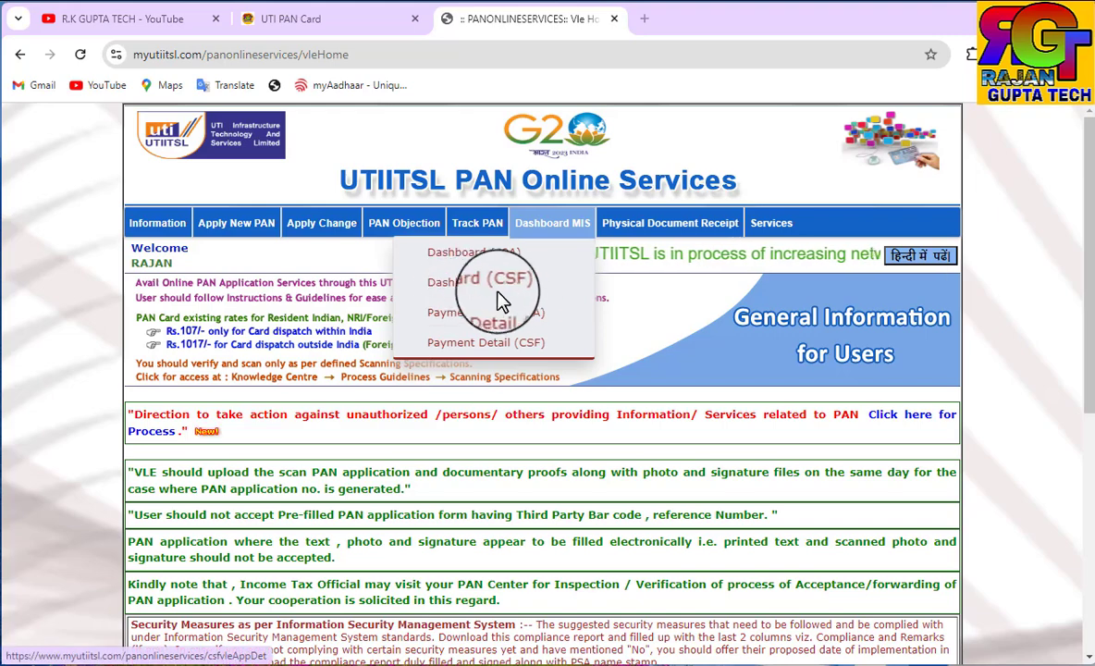
click(465, 284)
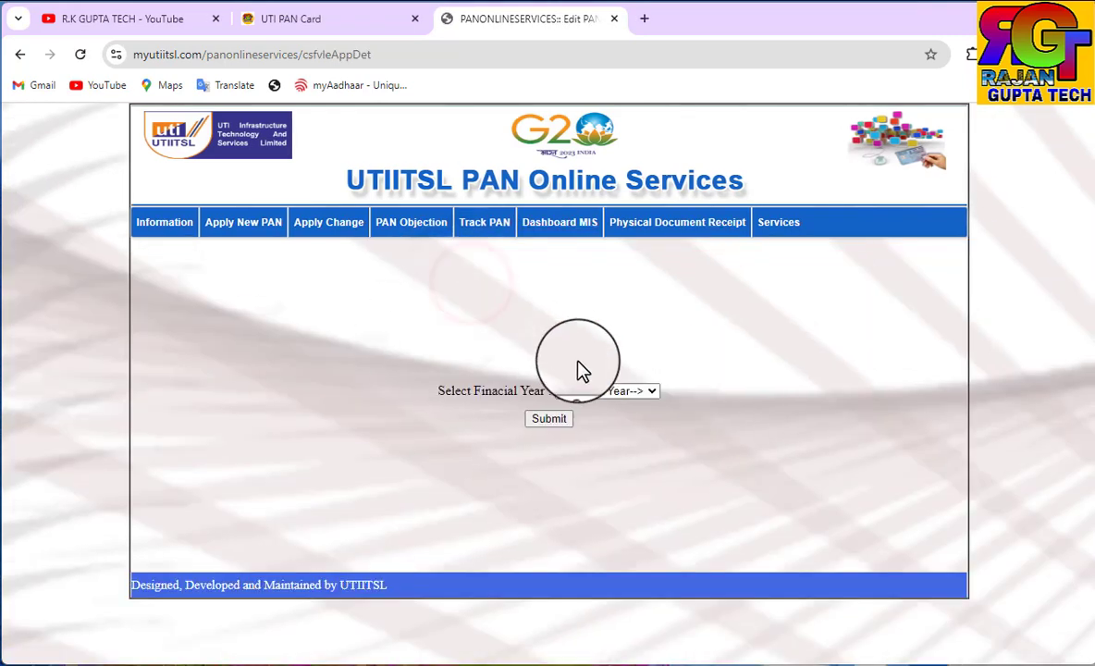
click(580, 390)
click(586, 552)
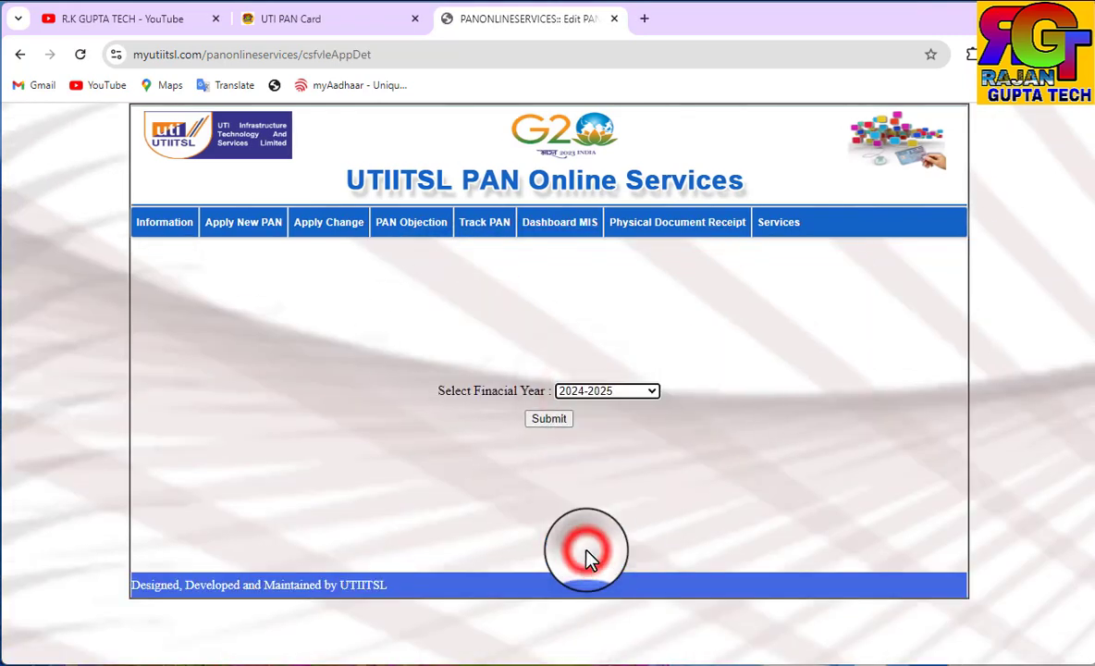
click(550, 424)
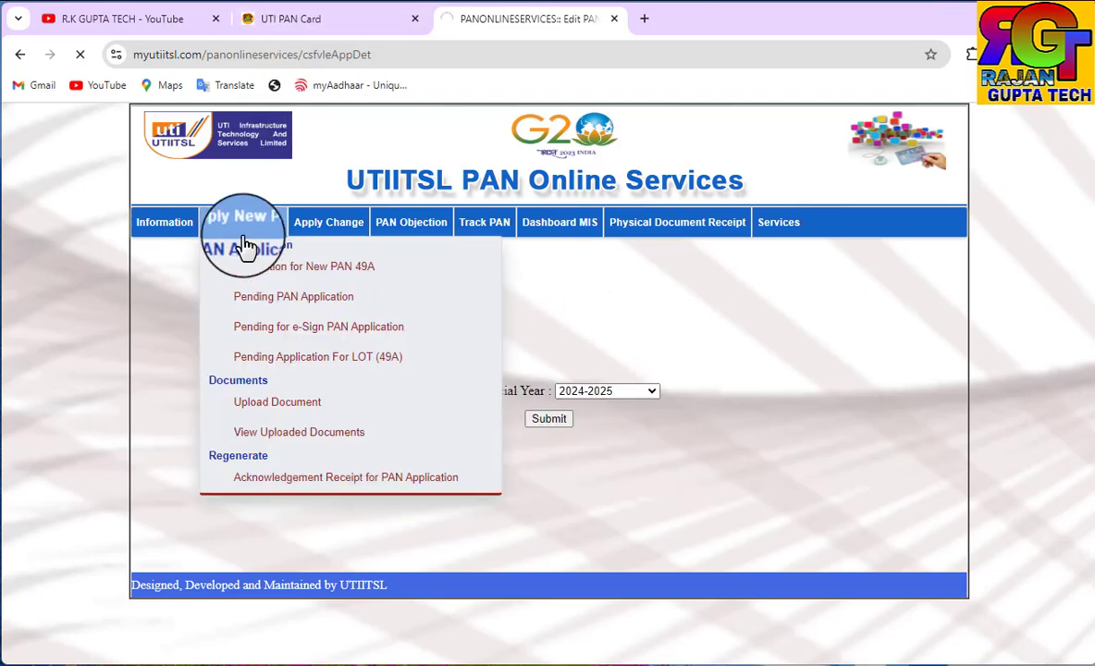
mouse_move(322, 239)
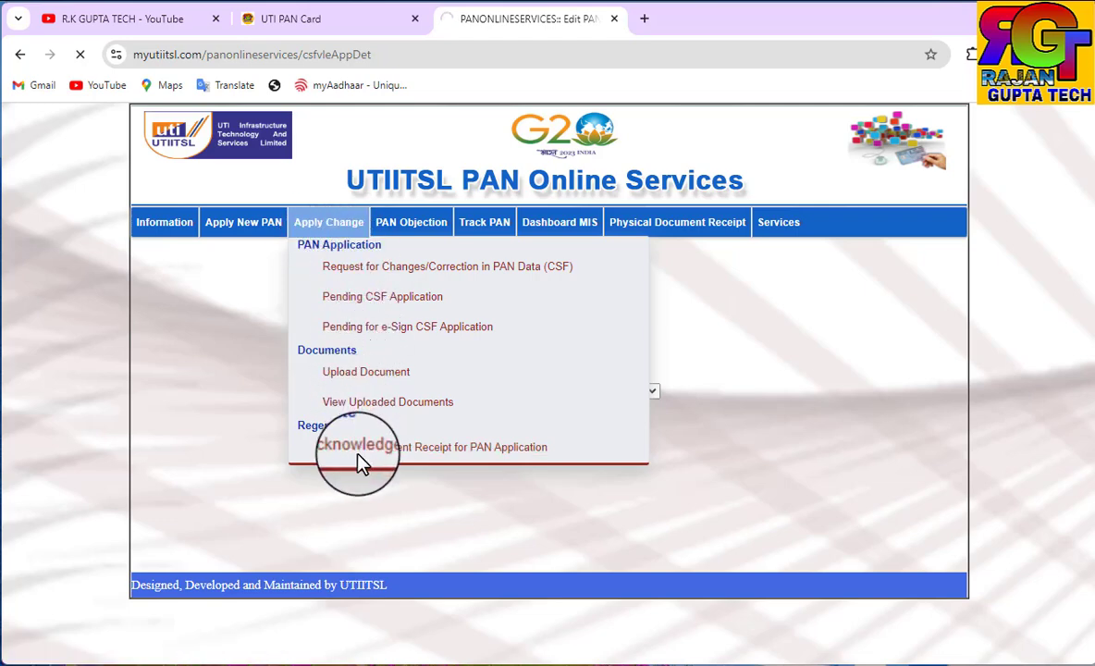
click(424, 453)
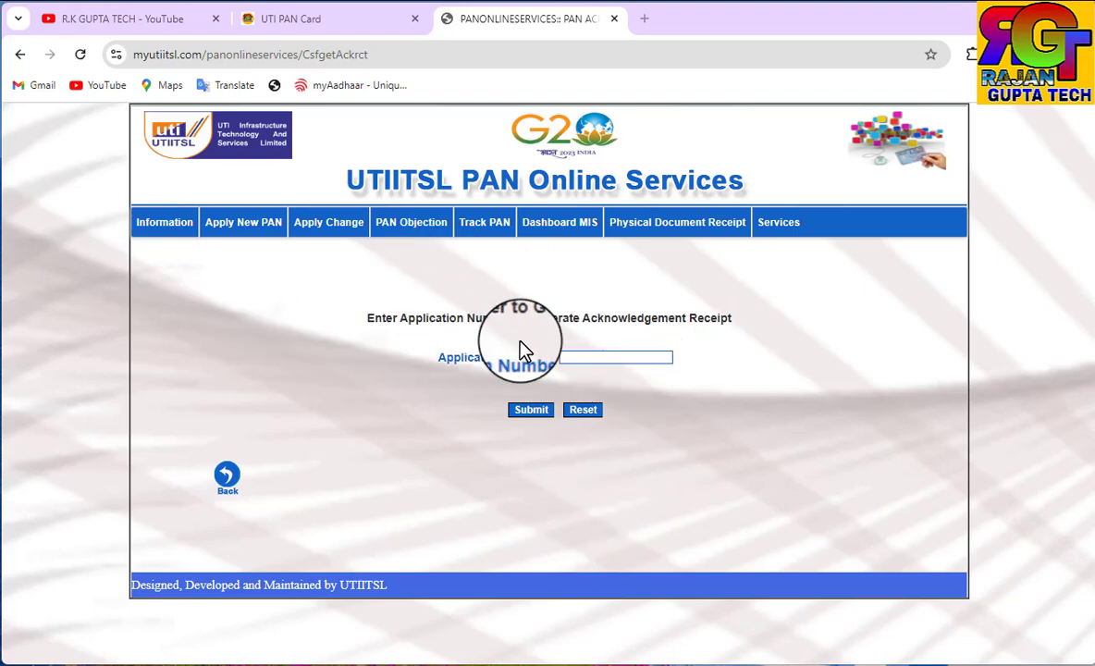
Paste the saved application number to generate its acknowledgement receipt, then return to YouTube
click(569, 359)
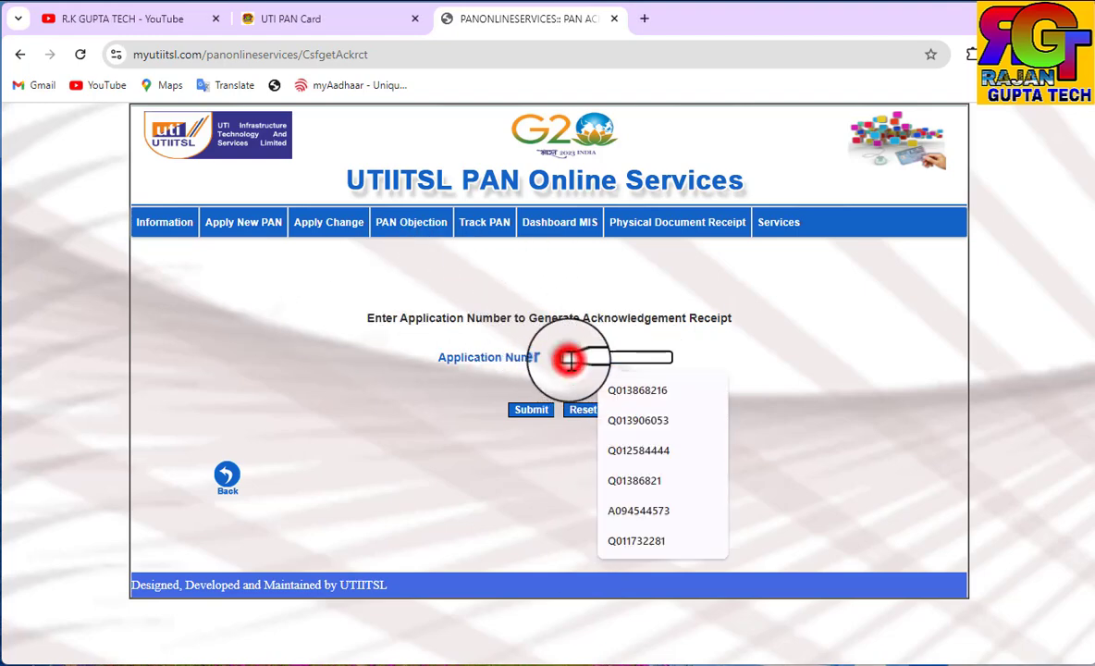
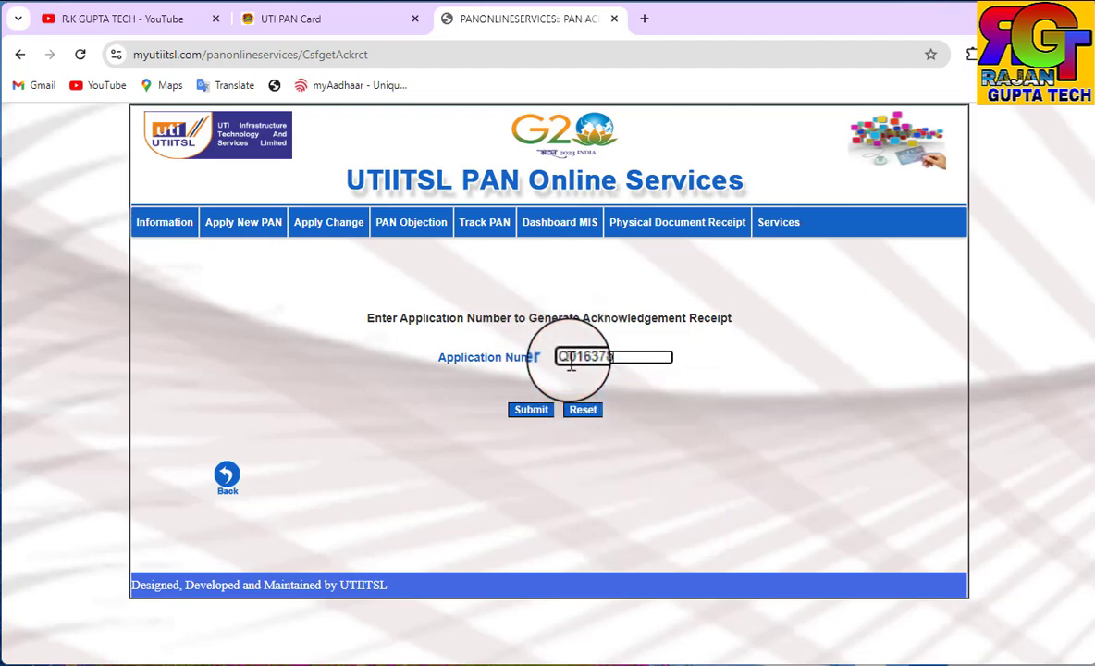
click(528, 417)
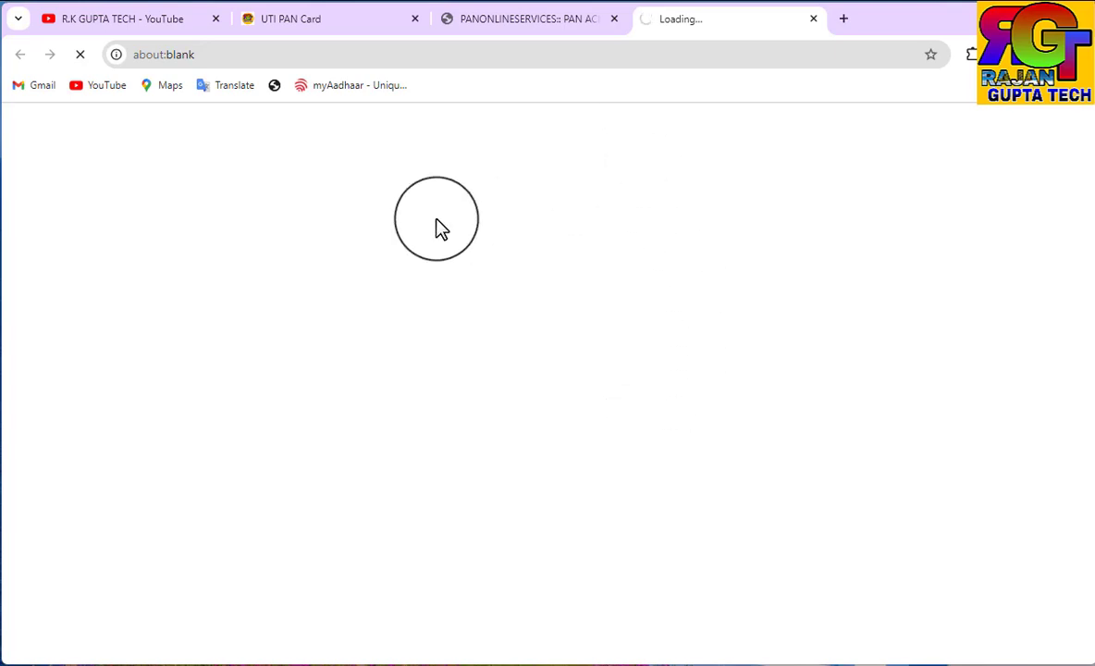
click(89, 20)
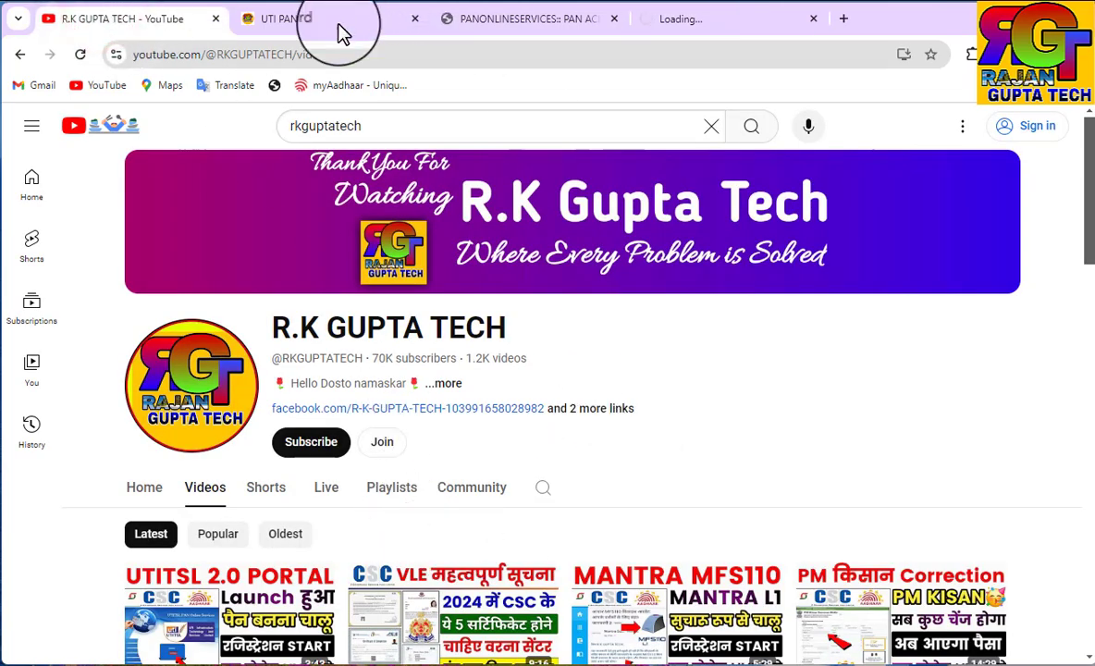